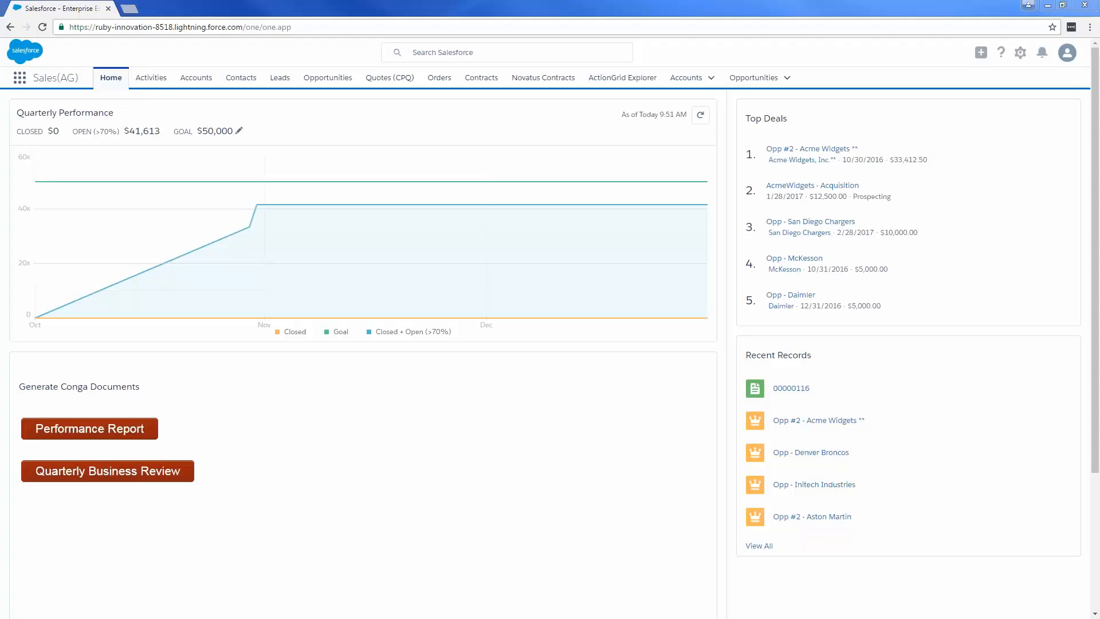
- Open the opportunities list and set the close date of Opp - Denver Broncos to 10/31/2016
left_click(330, 82)
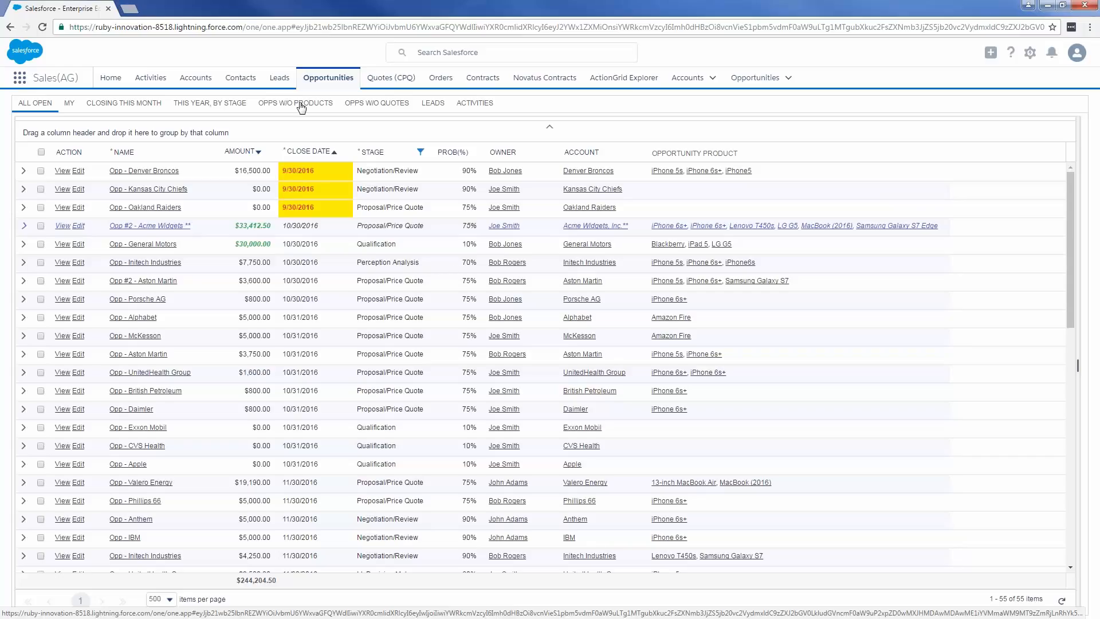
mouse_move(318, 173)
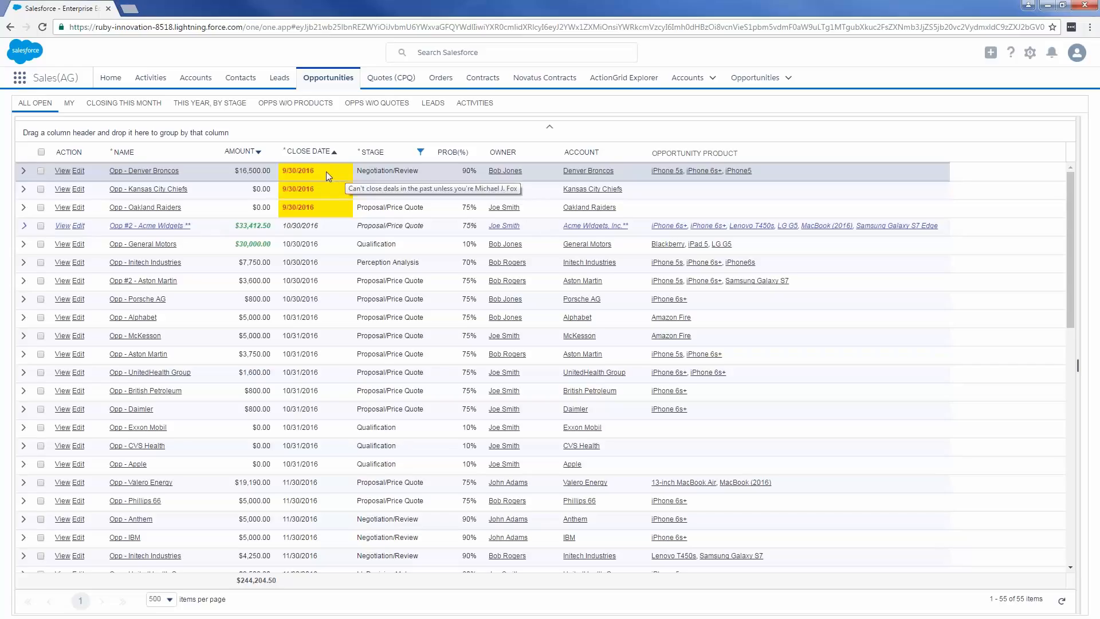
left_click(328, 171)
left_click(338, 174)
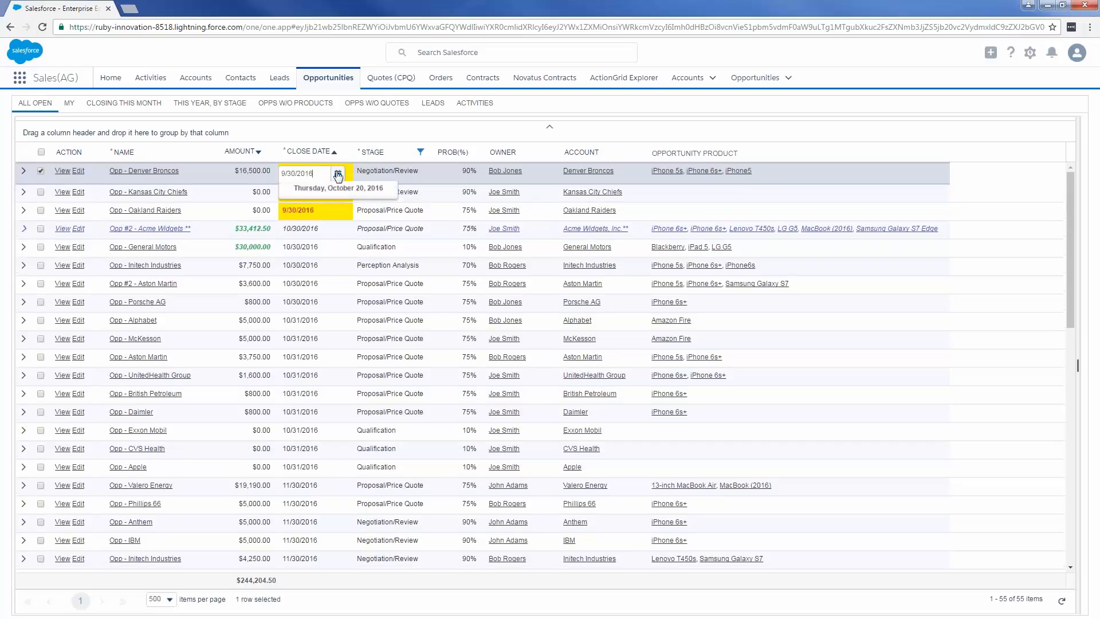
left_click(388, 190)
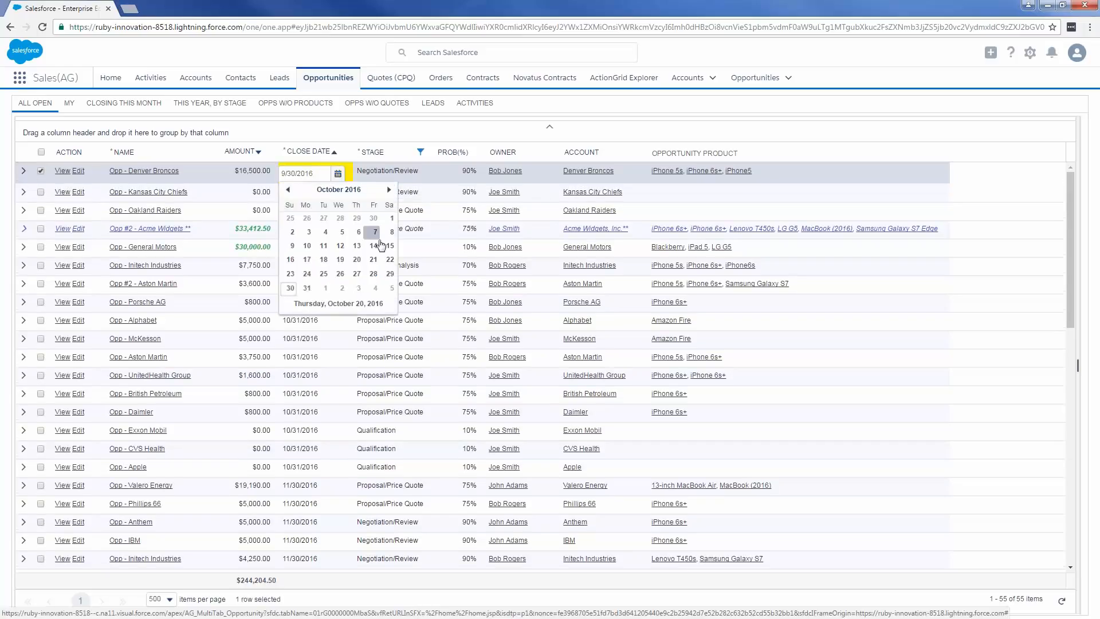
left_click(309, 293)
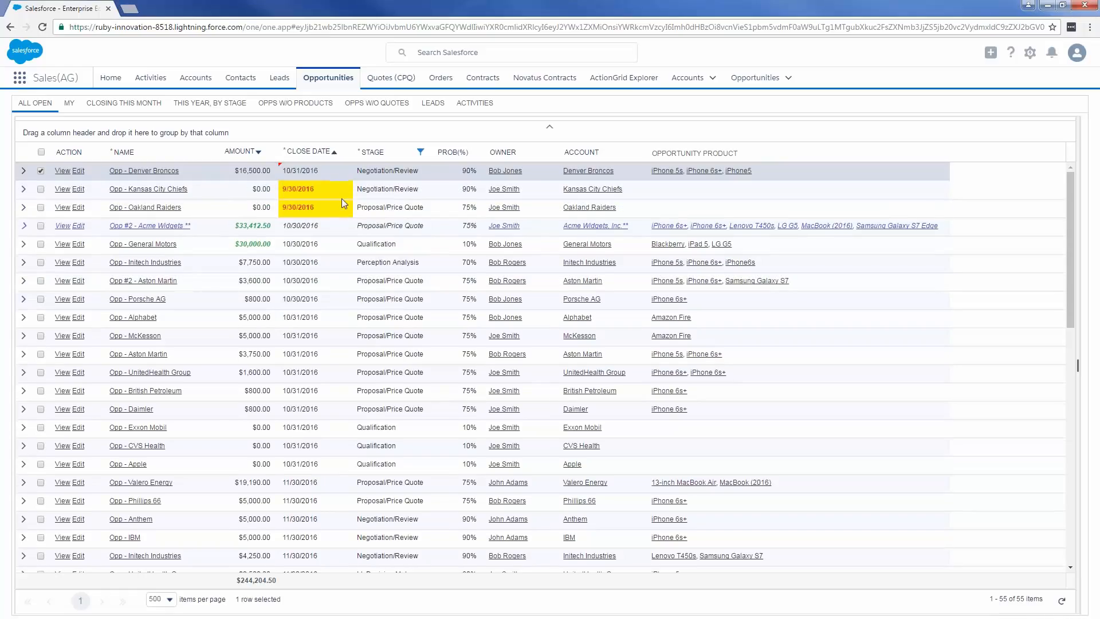
- Select the opportunities from Denver Broncos through Porsche AG and fill the first row's close date down to all of them
left_click_drag(343, 223, 342, 305)
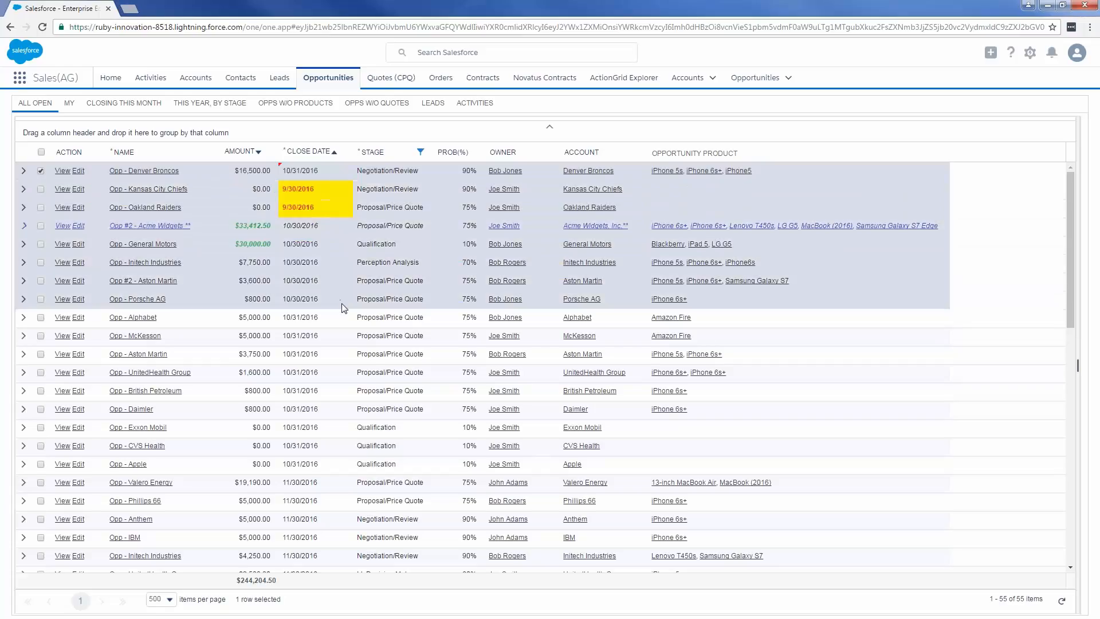
right_click(341, 175)
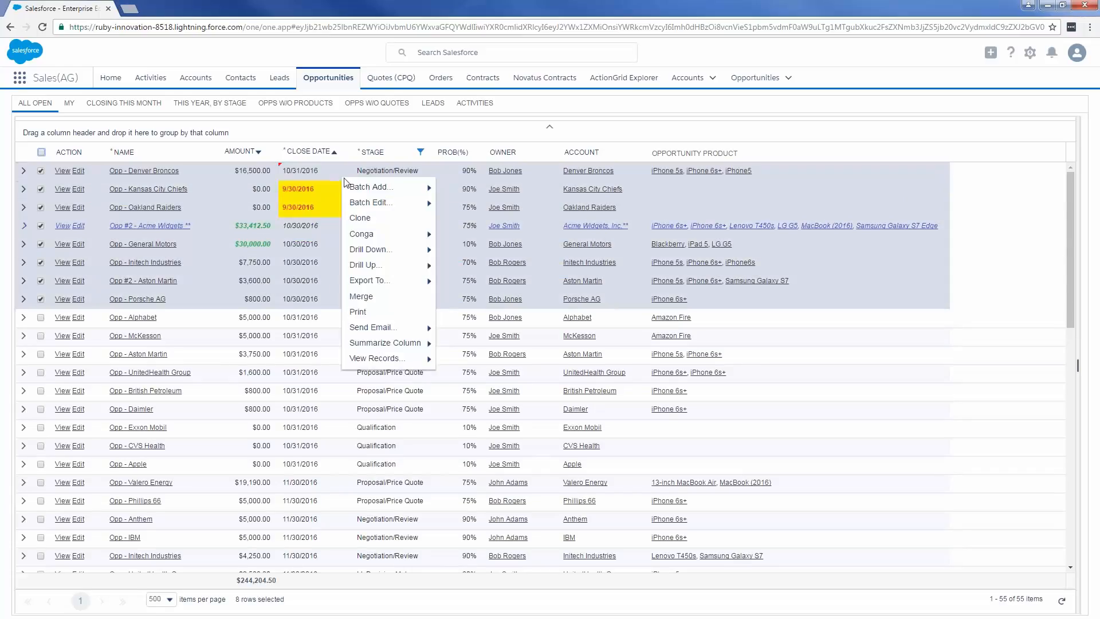
mouse_move(362, 200)
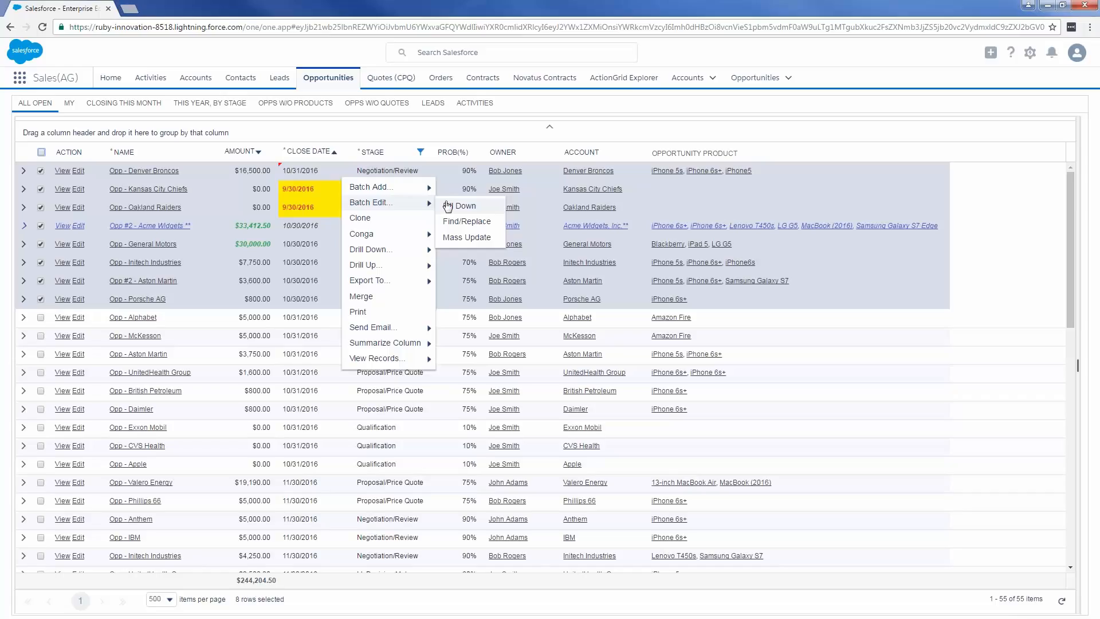
left_click(448, 205)
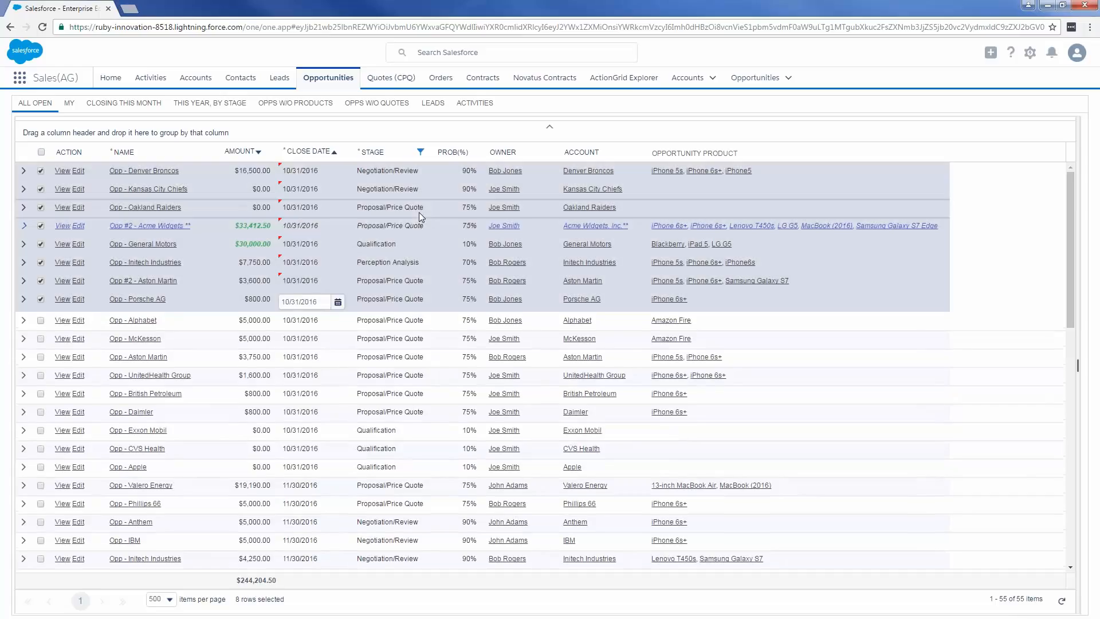
- Expand the grid's hidden controls and revert the unsaved close date edits
left_click(550, 130)
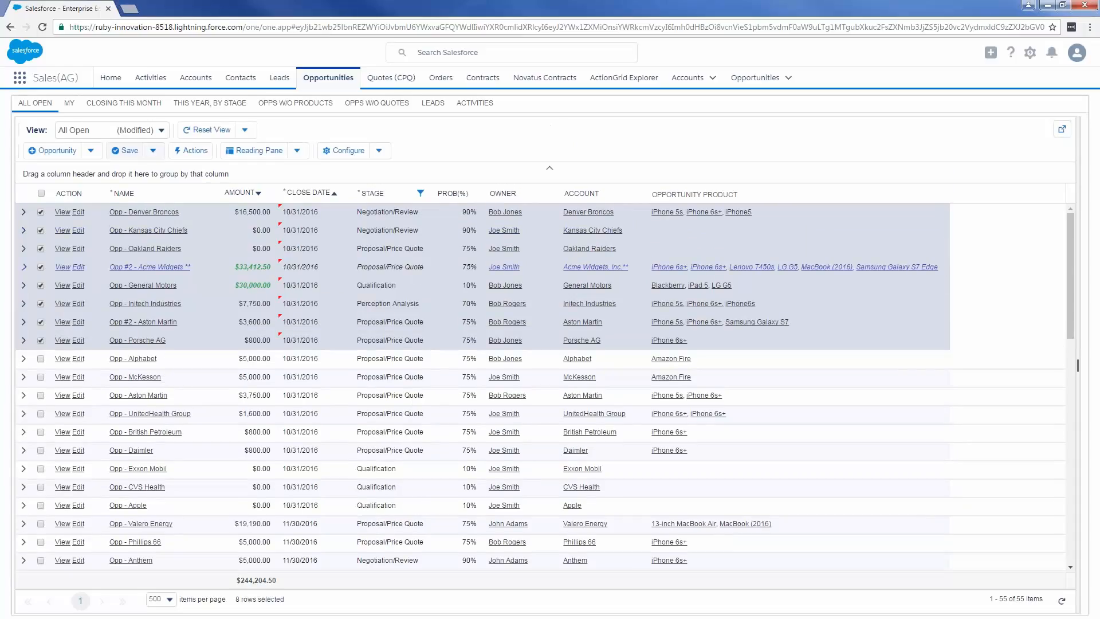
left_click(153, 150)
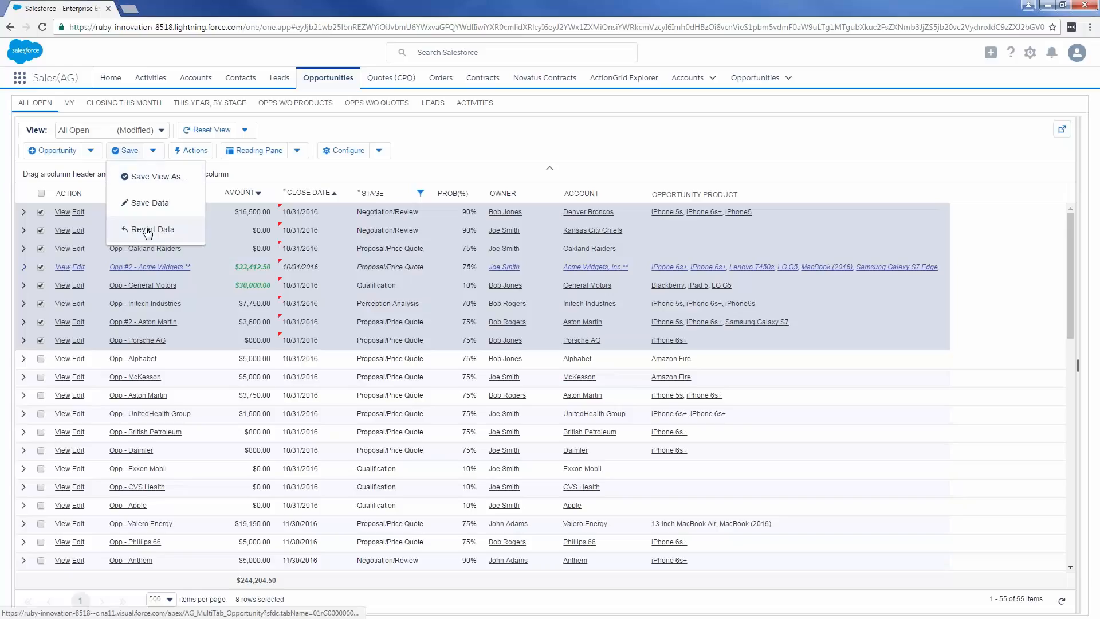
left_click(148, 230)
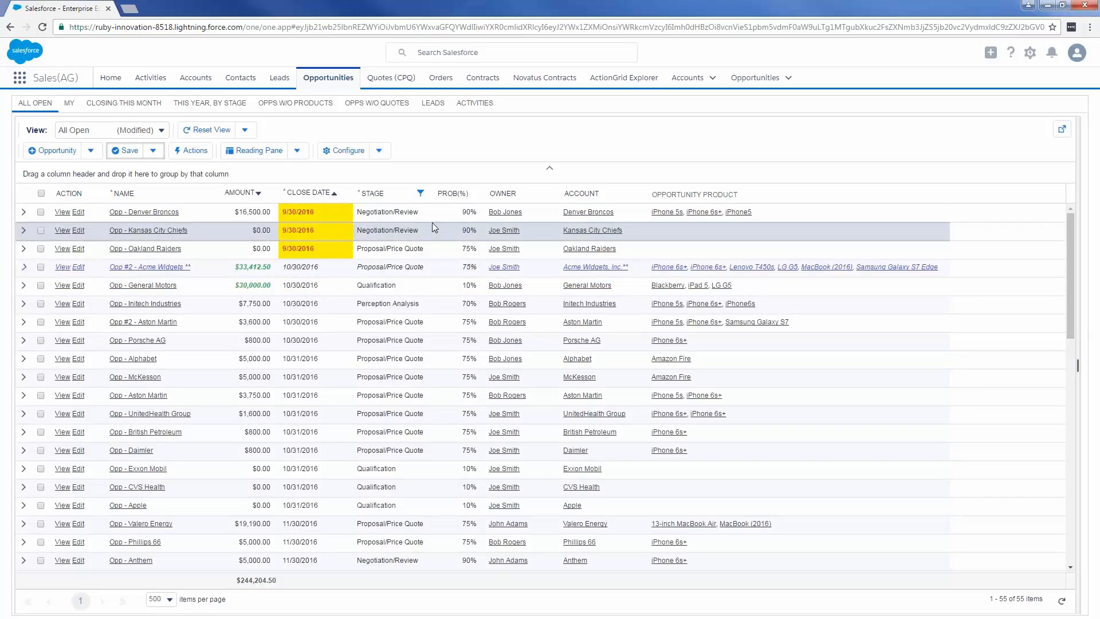
- Show the reading pane and view the opportunity products of Opp #2 - Acme Widgets and Opp - General Motors
left_click(264, 152)
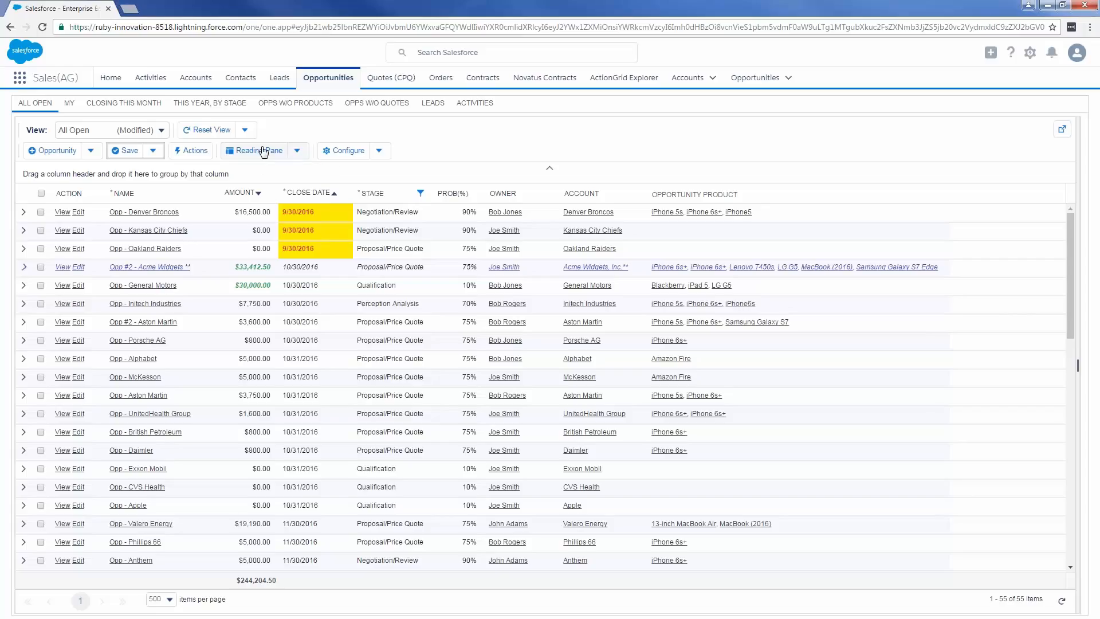
left_click(612, 210)
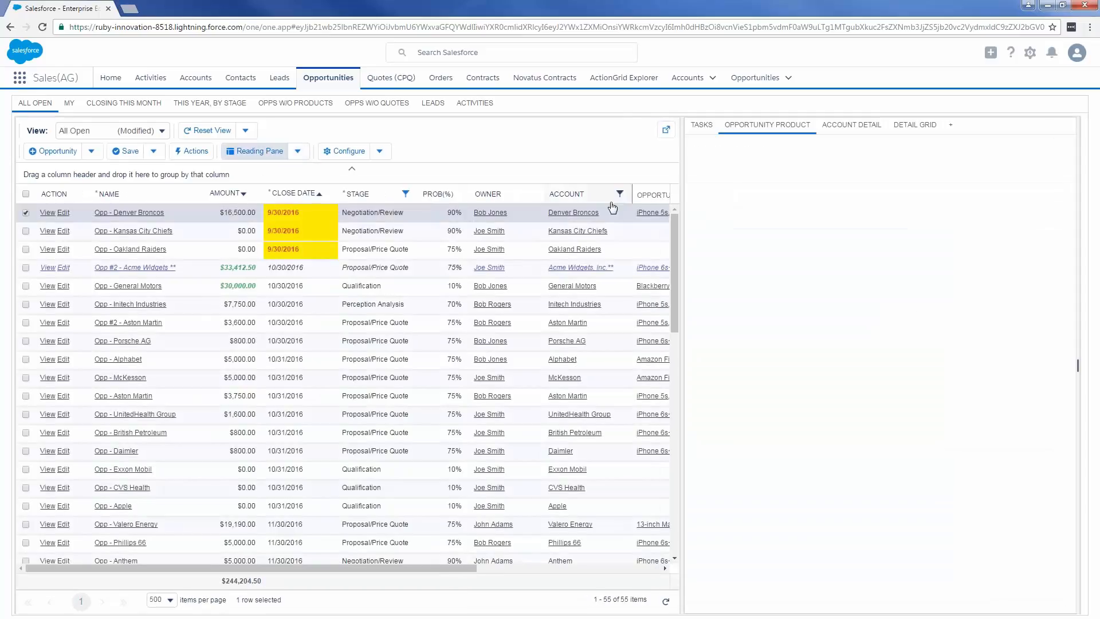
left_click(238, 272)
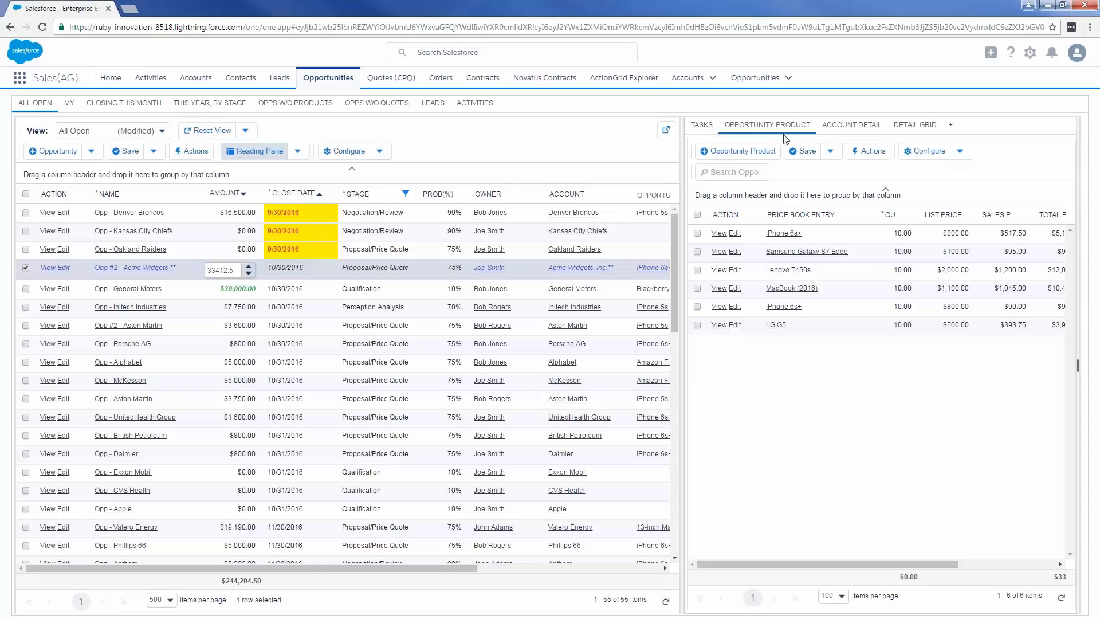
left_click(430, 288)
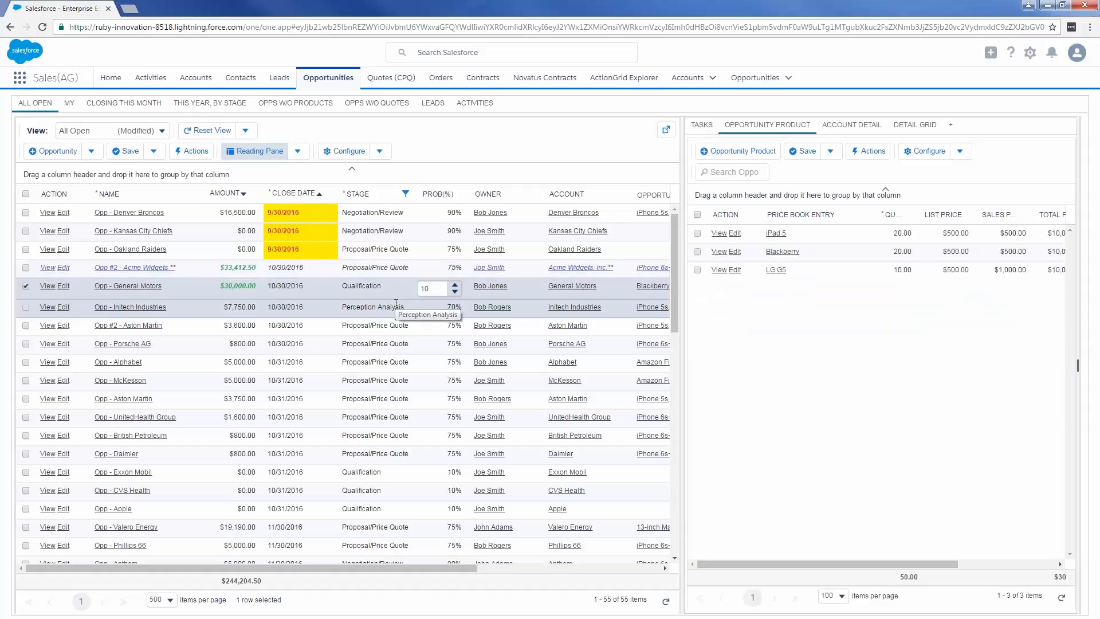
- View the General Motors account detail and detail grid, and the detail grid of Opp #2 - Acme Widgets
left_click(865, 133)
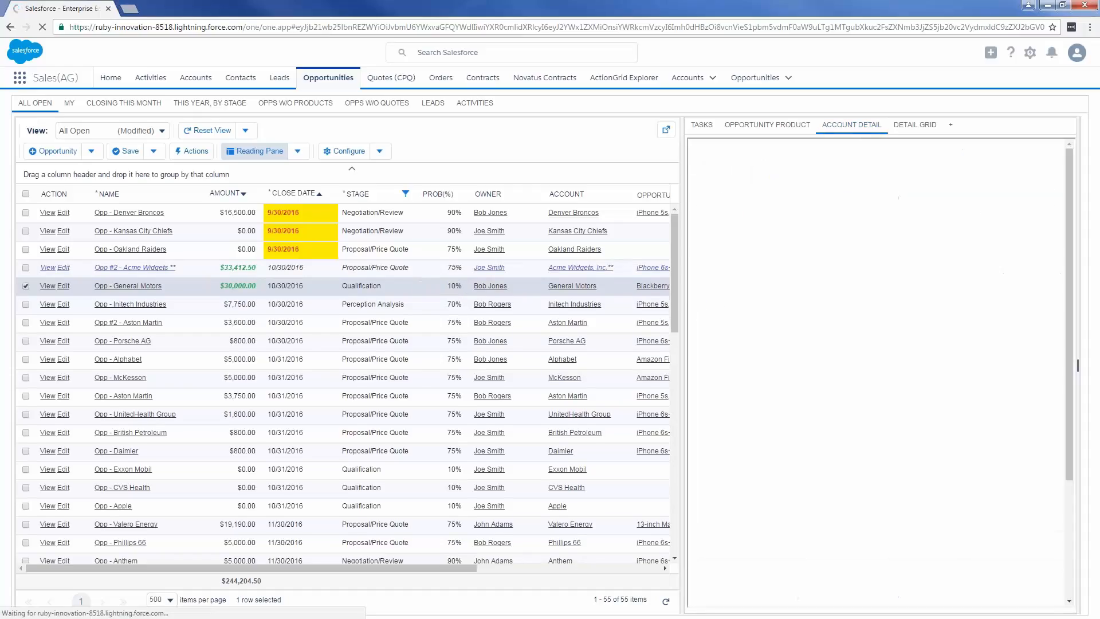
left_click(926, 127)
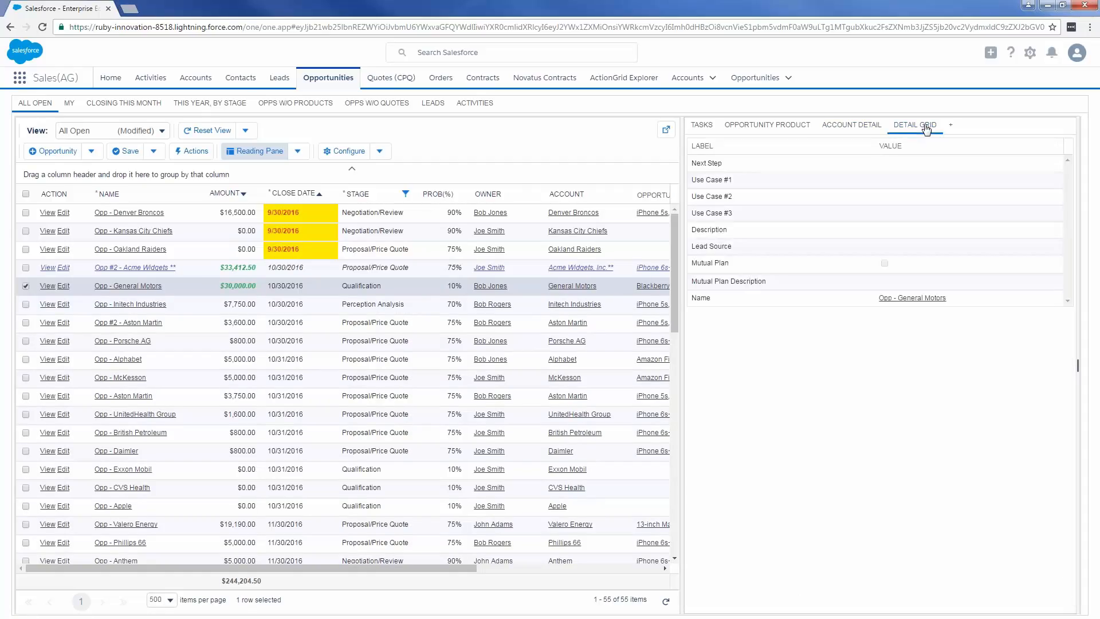
left_click(419, 272)
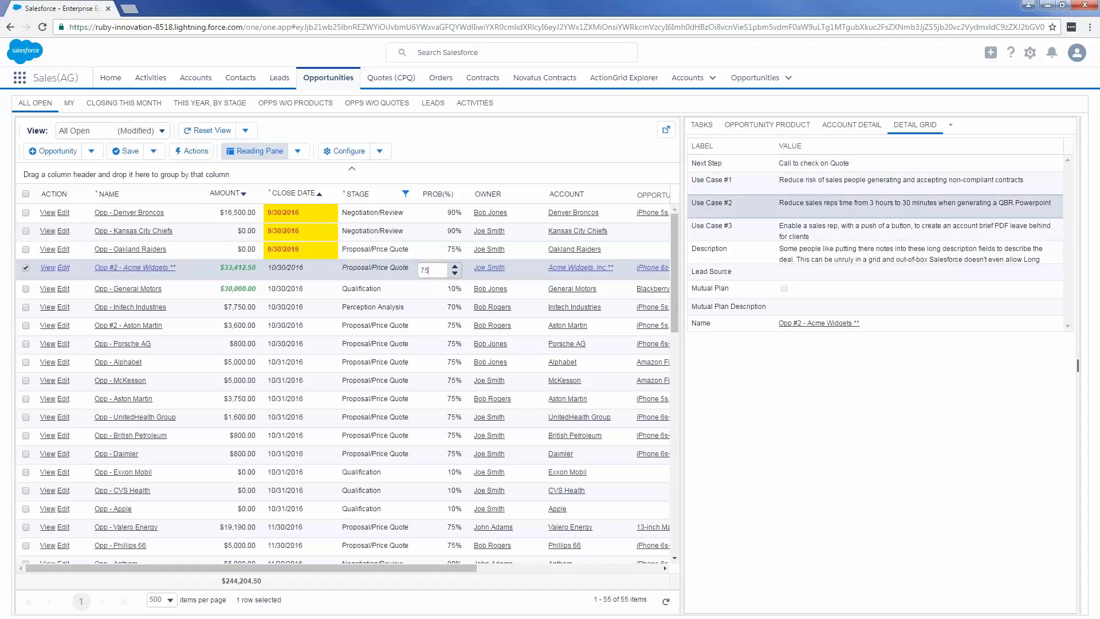
- In the Acme Widgets opportunity products, set the quantity to 9 for the first iPhone 6s+, Samsung Galaxy S7 Edge and Lenovo T450s
left_click(783, 131)
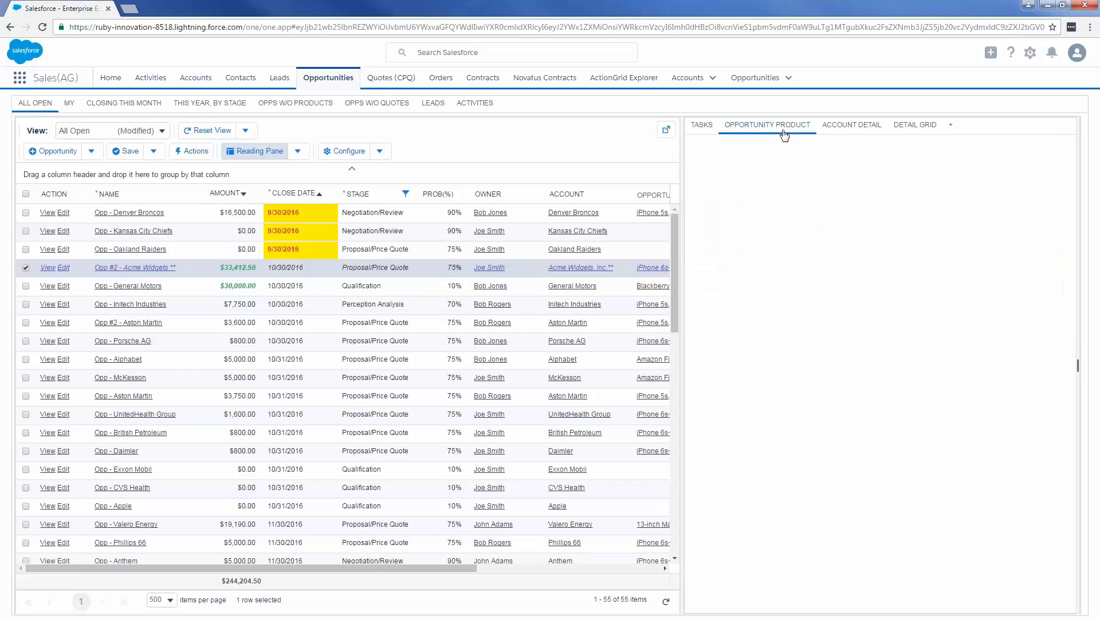
left_click(912, 228)
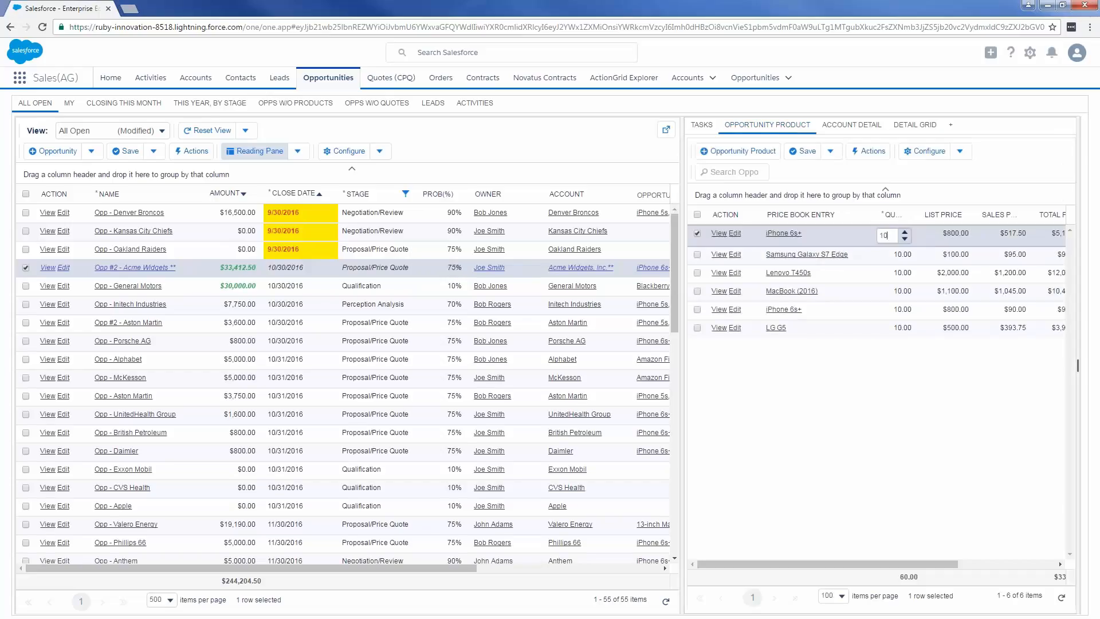
left_click(905, 240)
key("Return")
left_click(904, 256)
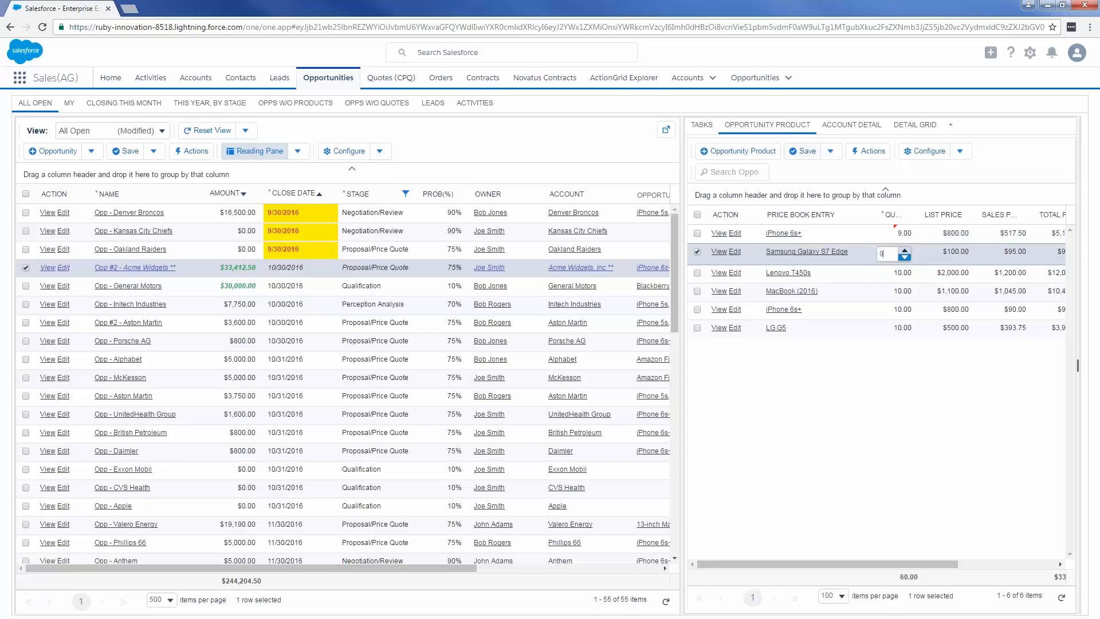
key("Return")
left_click(904, 274)
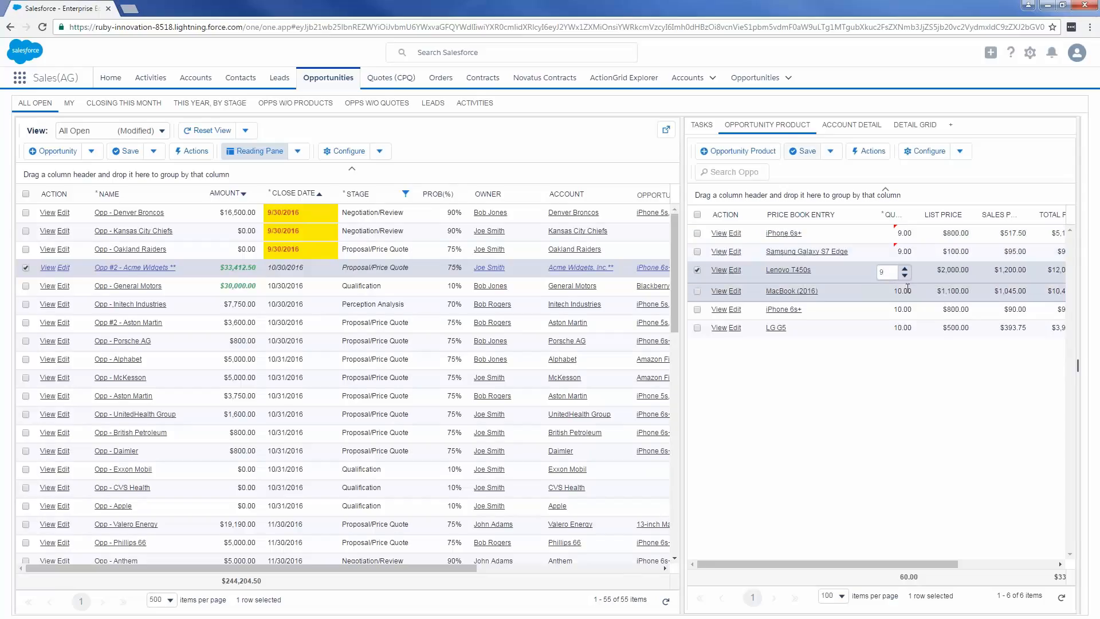
key("Return")
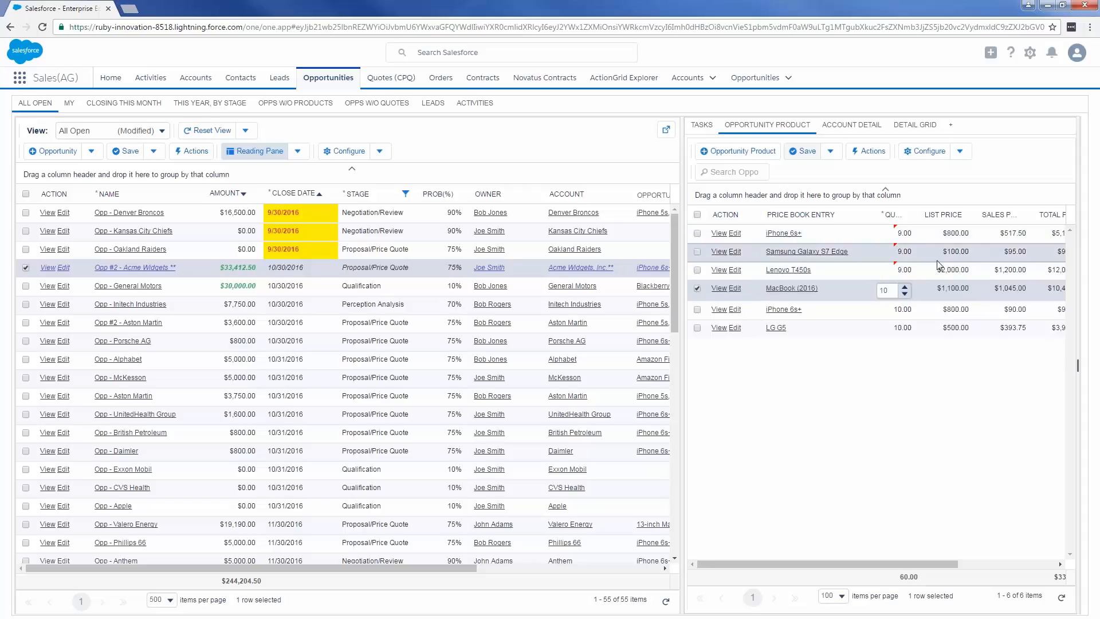
left_click(912, 374)
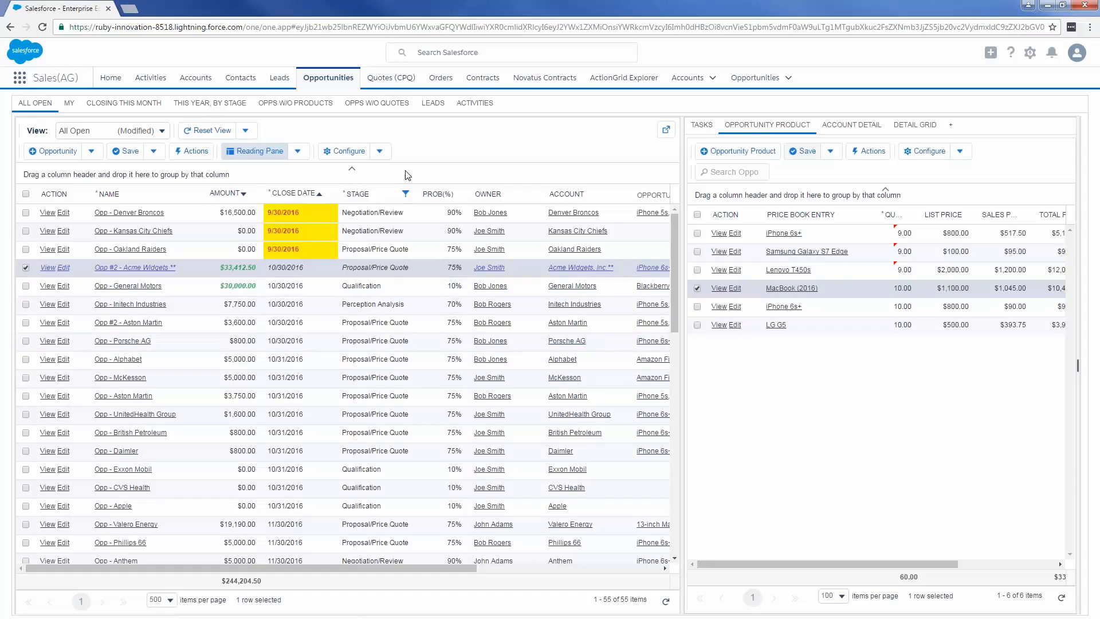
- Open the exception report of opportunities without quotes and select the rows from Opp - Aston Martin through Opp - Phillips 66
left_click(387, 111)
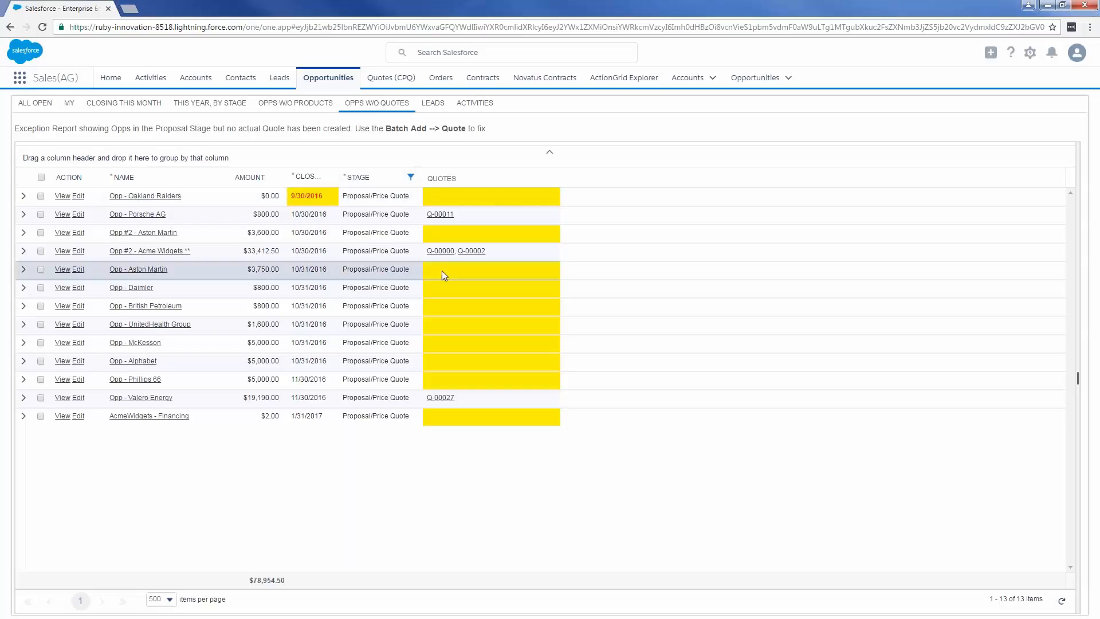
mouse_move(460, 279)
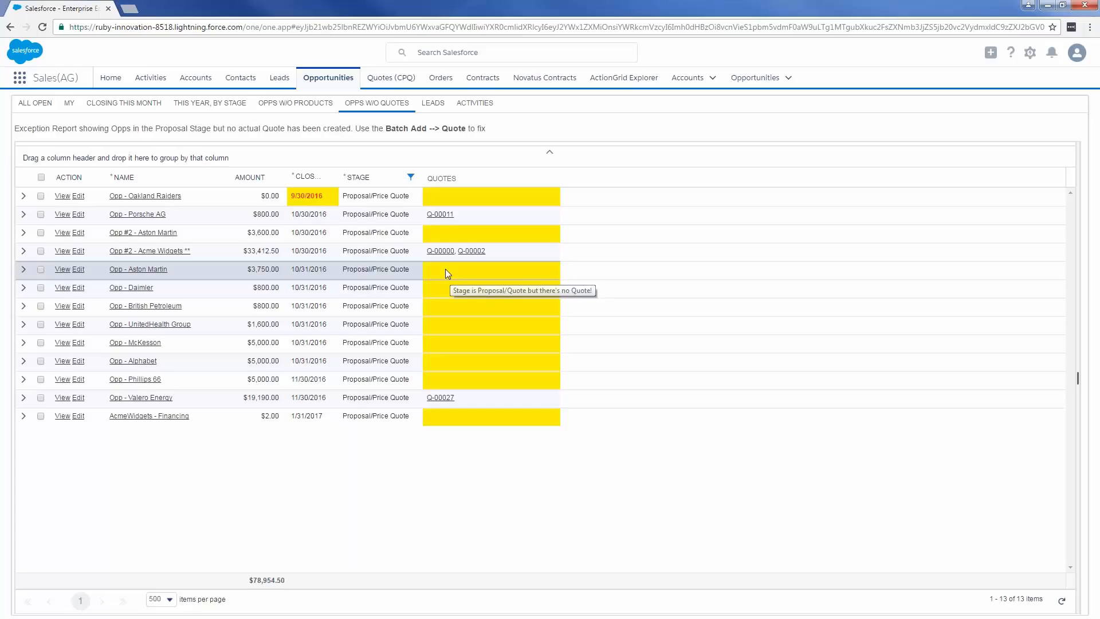
left_click_drag(445, 269, 493, 387)
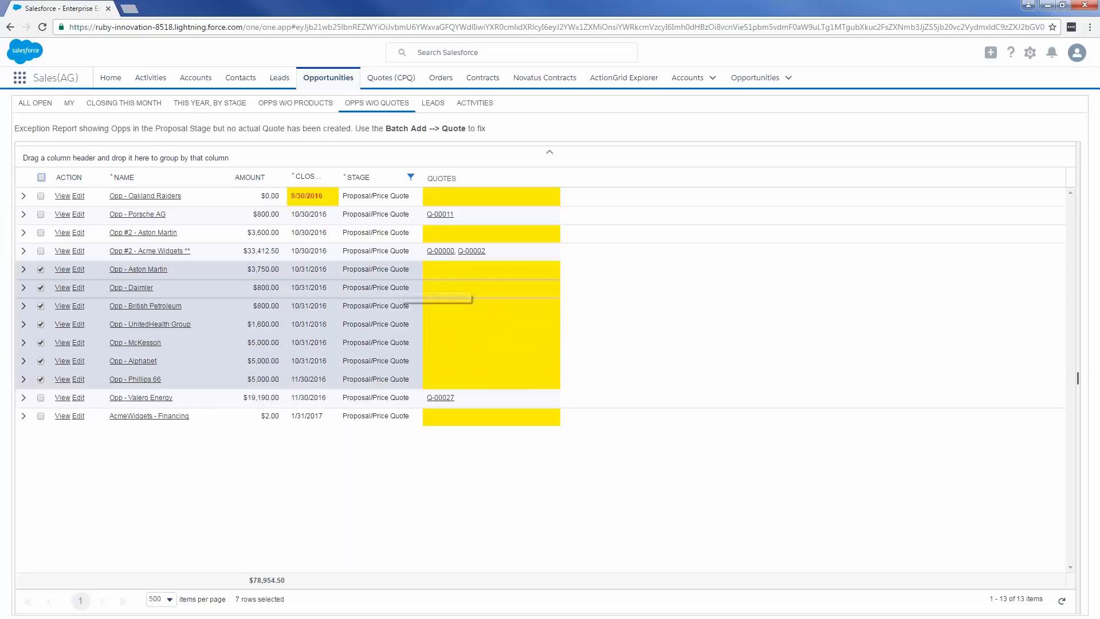
- Draft a batch Chatter post reading "Update your opty with quote" for the selected opportunities, and dismiss it
right_click(401, 288)
mouse_move(432, 299)
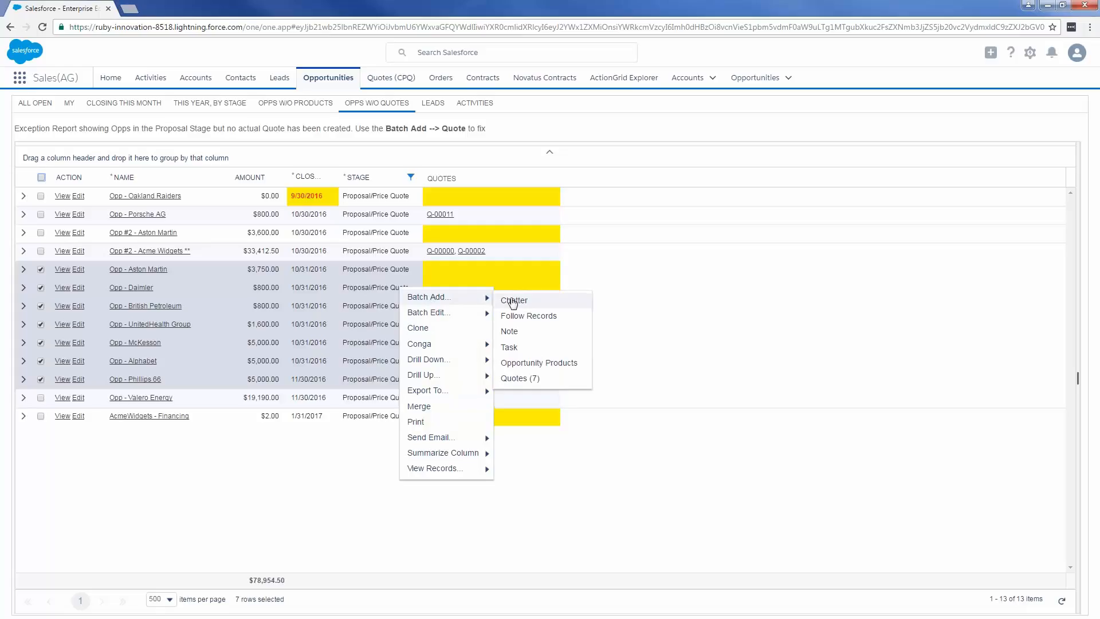
left_click(513, 300)
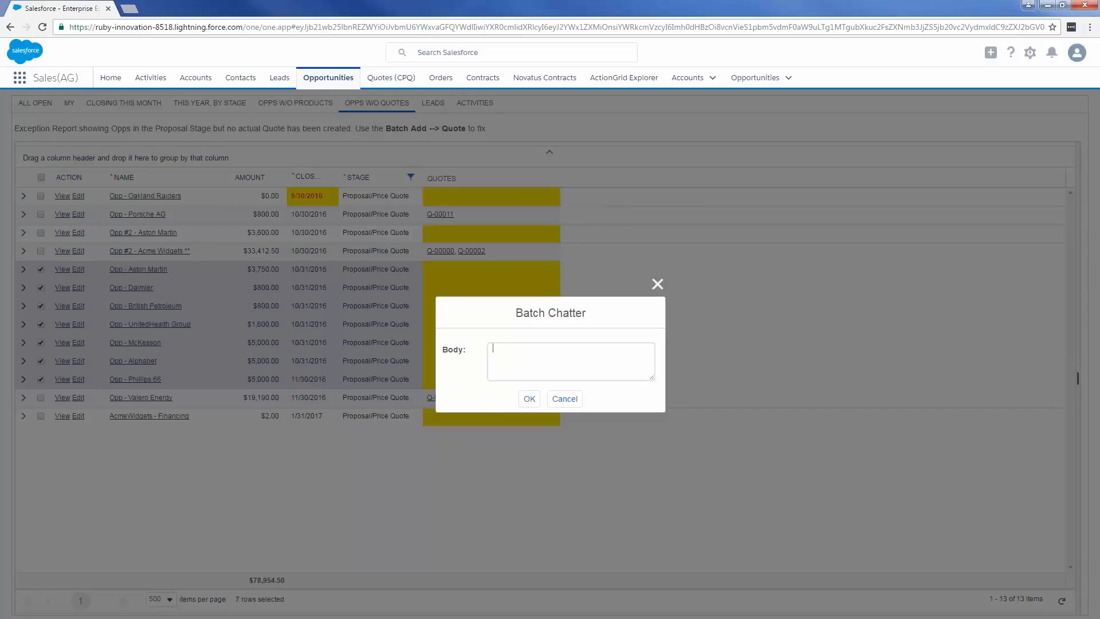
type("Update your opty with quote")
left_click(662, 286)
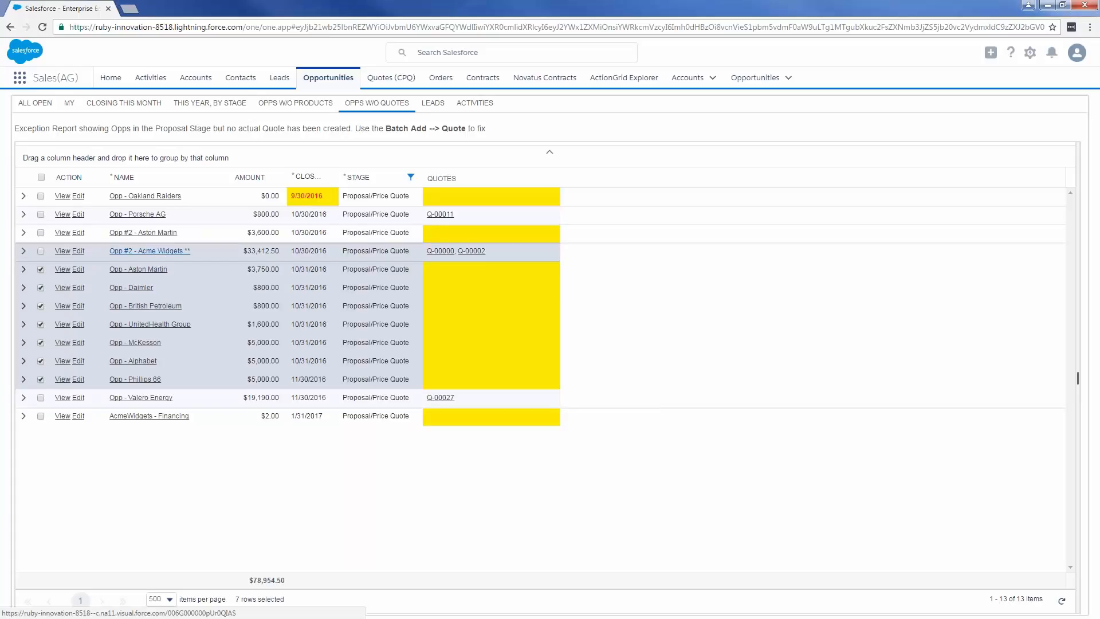
- Open the Opp #2 - Acme Widgets record and review its details down to the related lists section
left_click(179, 256)
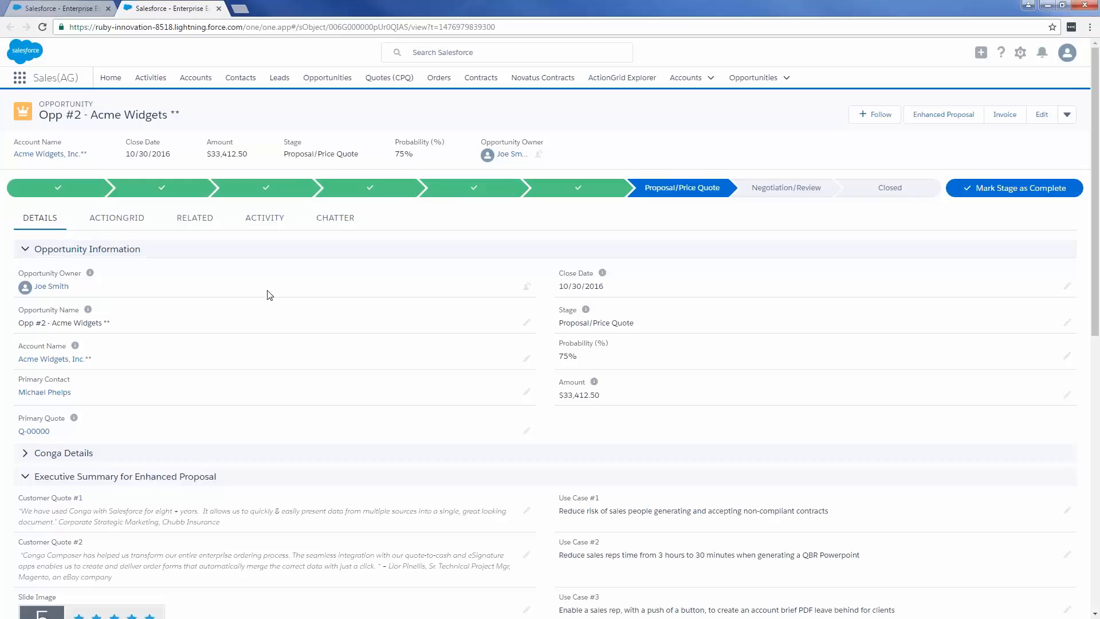
scroll(270, 294, "down", 2)
scroll(275, 289, "down", 1)
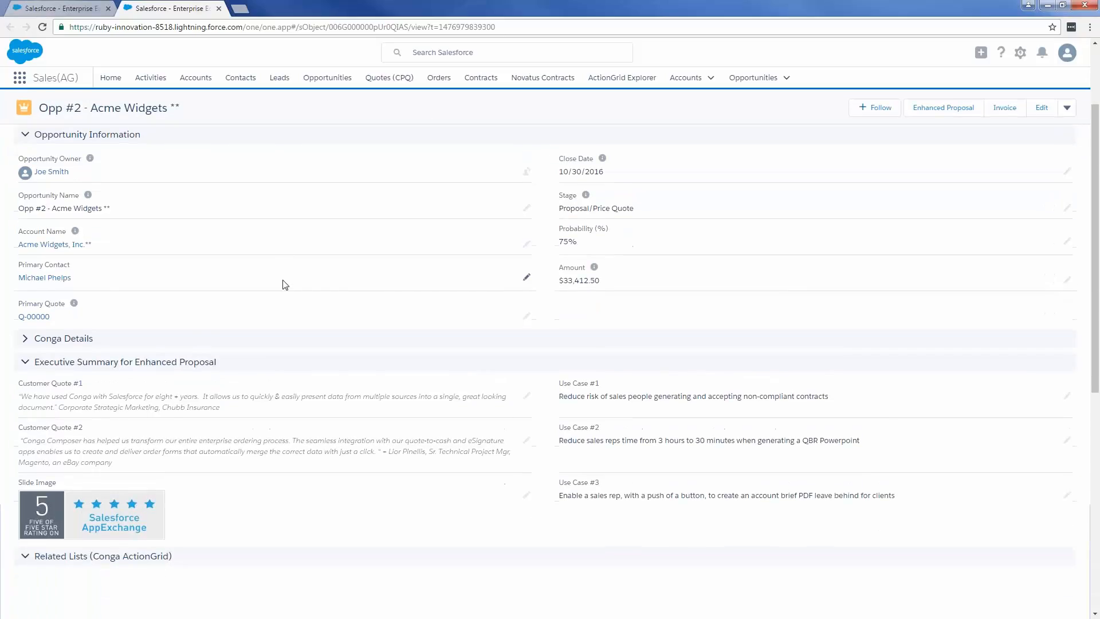
scroll(283, 278, "down", 1)
scroll(288, 265, "down", 2)
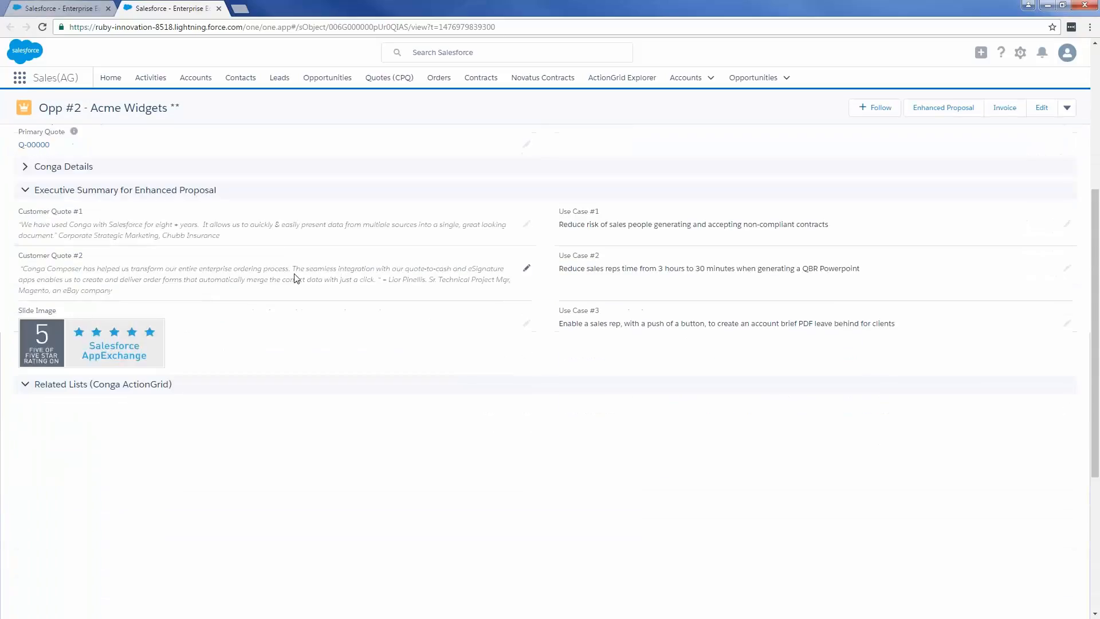
scroll(322, 282, "down", 1)
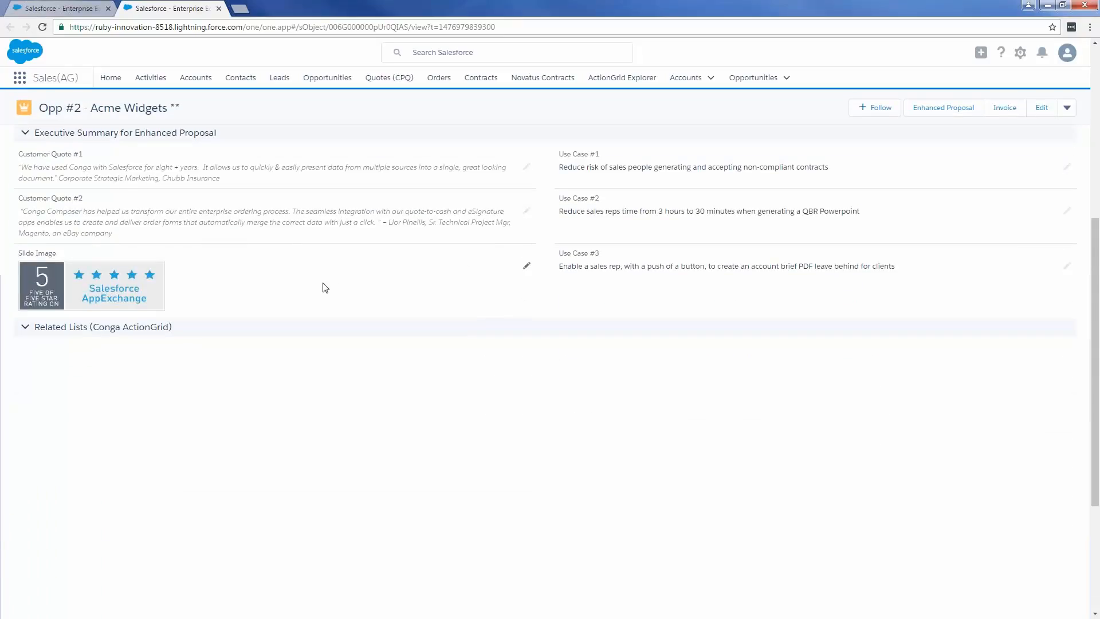
- Review the opportunity's executive summary, its embedded related-lists grid and its stage and details in the Opp #2 - Acme Widgets record
scroll(332, 258, "down", 1)
scroll(344, 252, "up", 3)
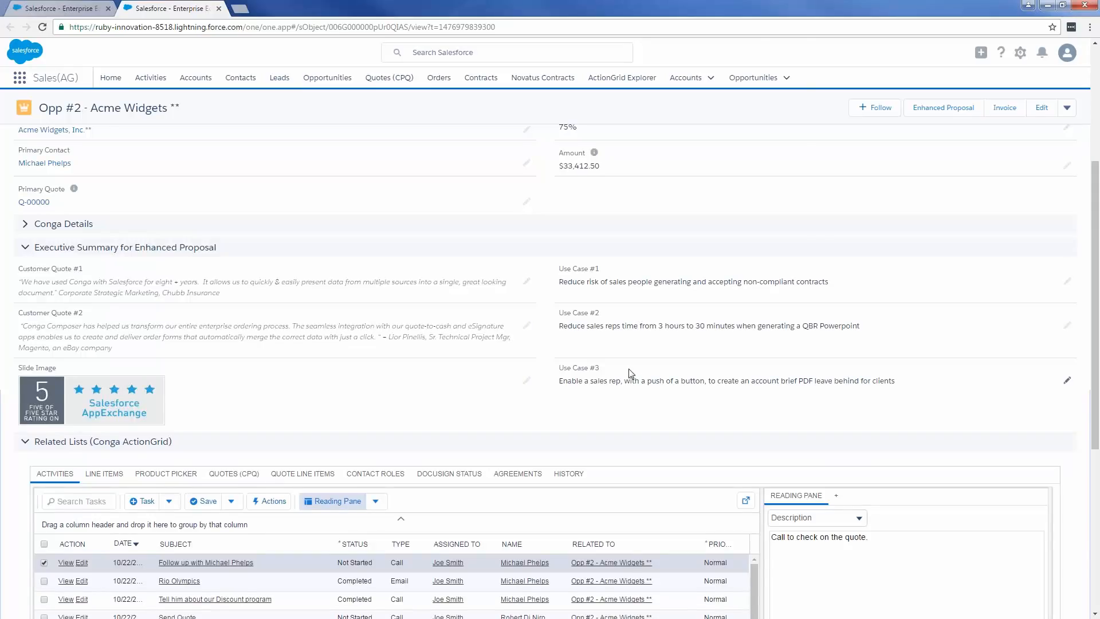
scroll(630, 373, "up", 3)
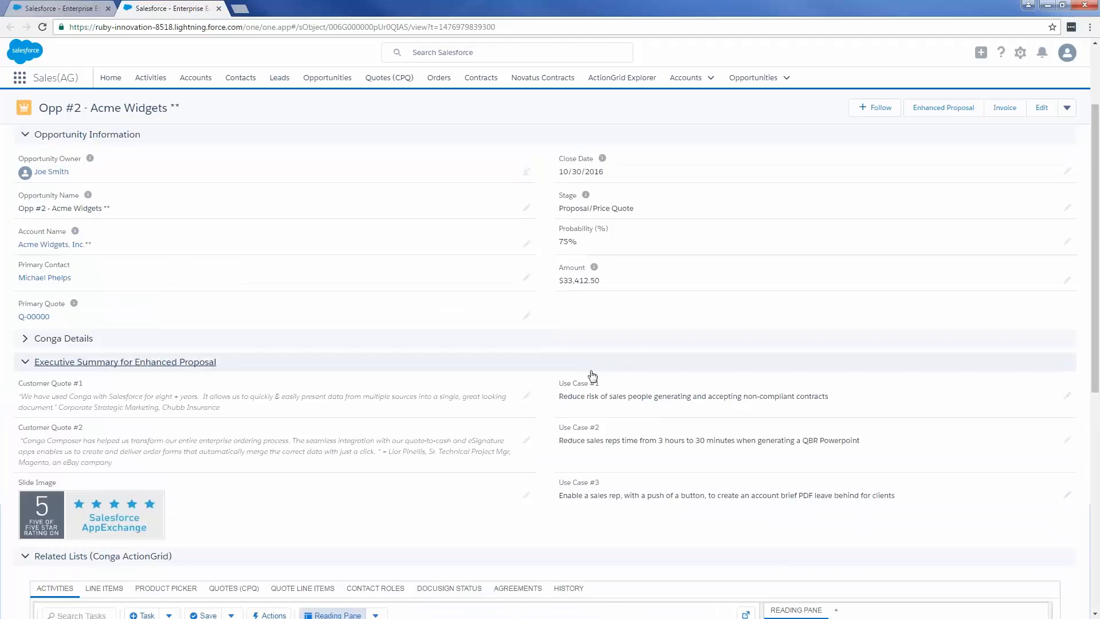
scroll(513, 377, "down", 1)
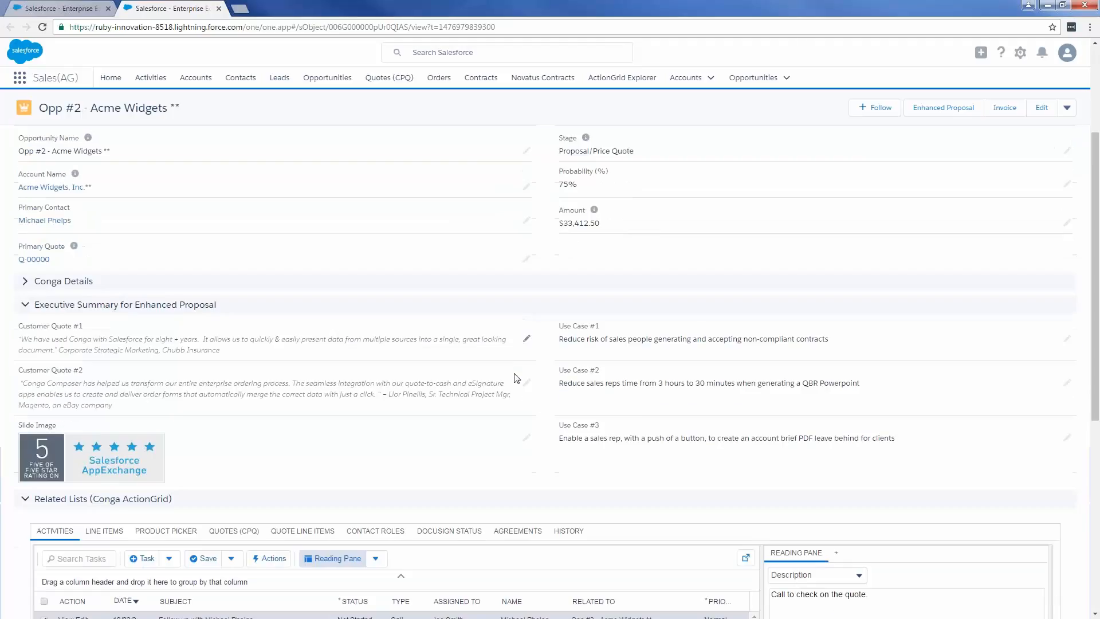
scroll(507, 364, "down", 2)
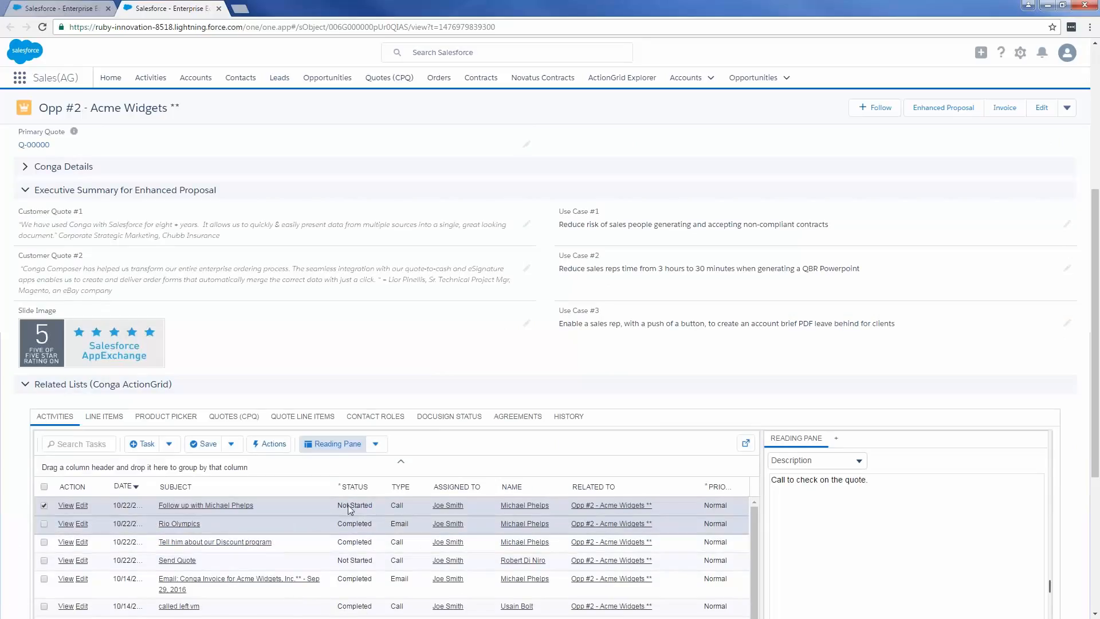
scroll(573, 393, "up", 4)
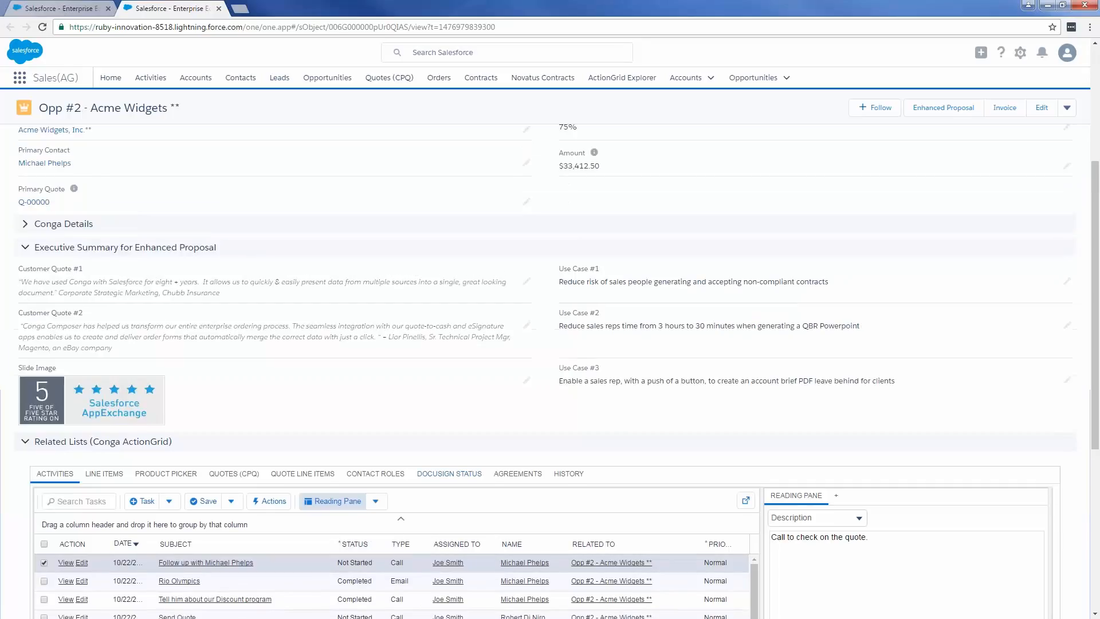
scroll(573, 393, "up", 1)
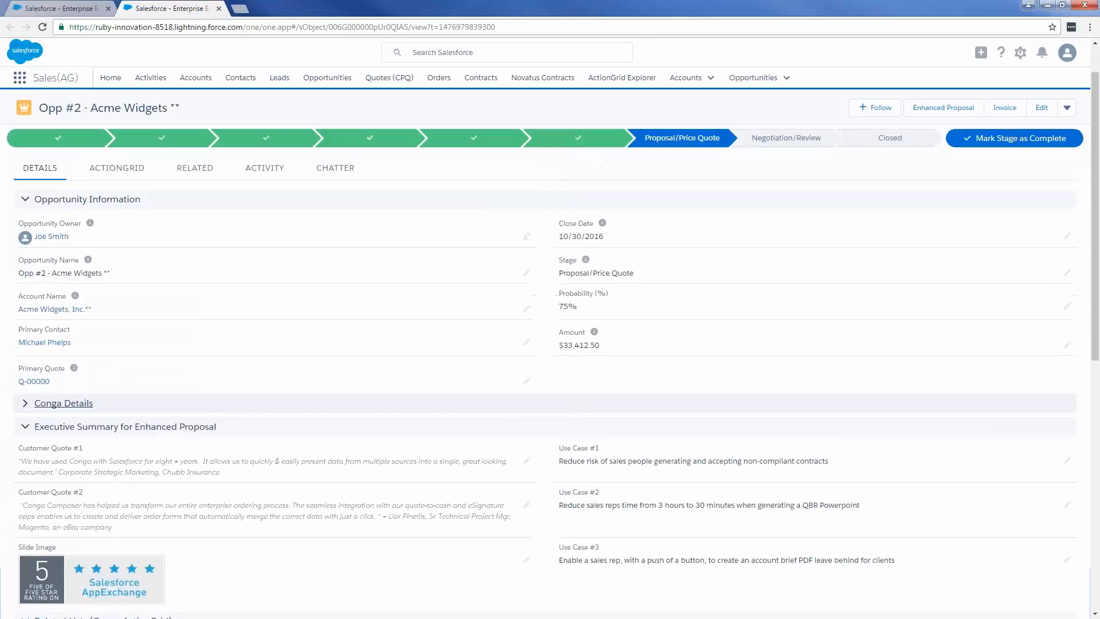
- Generate the Enhanced Proposal as a DocuSign envelope and review the tagged document from its cover letter to the signature blocks and terms
left_click(957, 117)
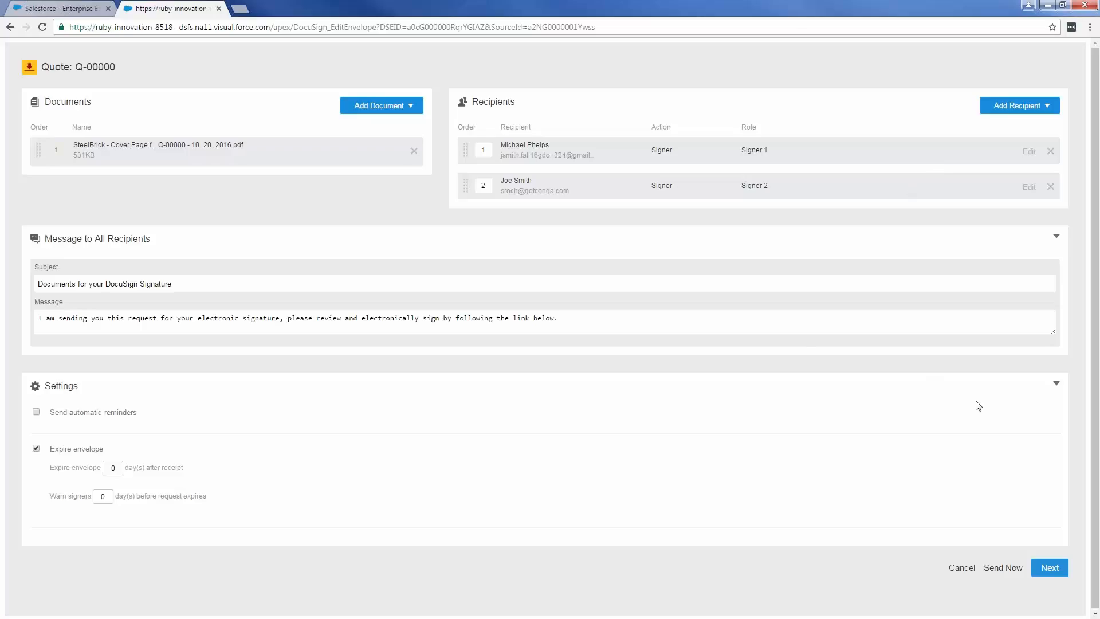
left_click(1060, 574)
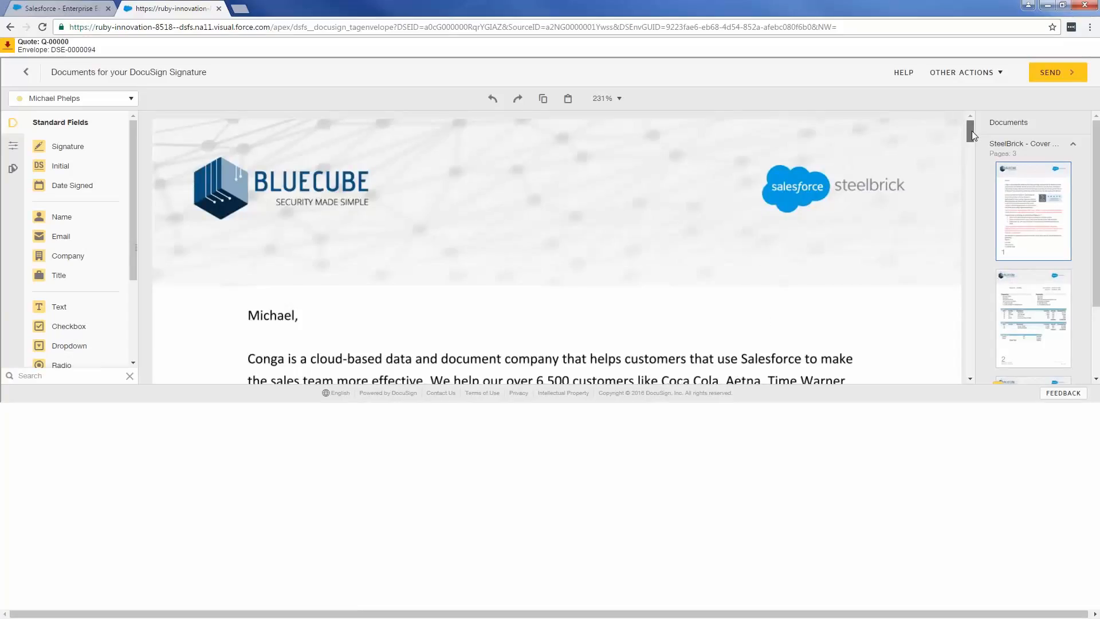
left_click_drag(971, 131, 975, 163)
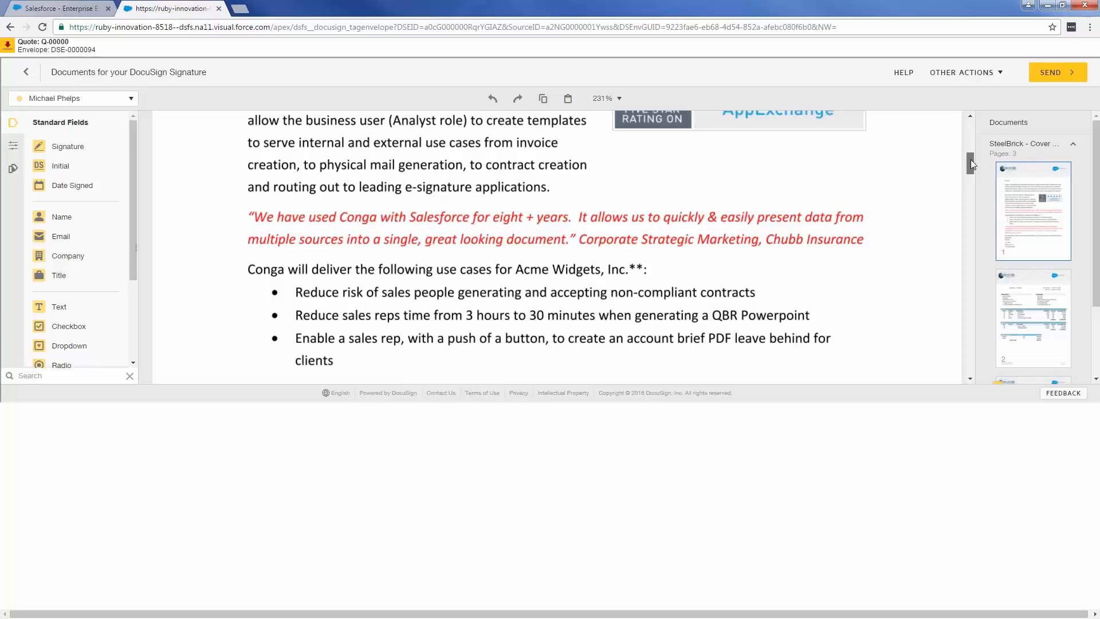
left_click_drag(970, 161, 978, 222)
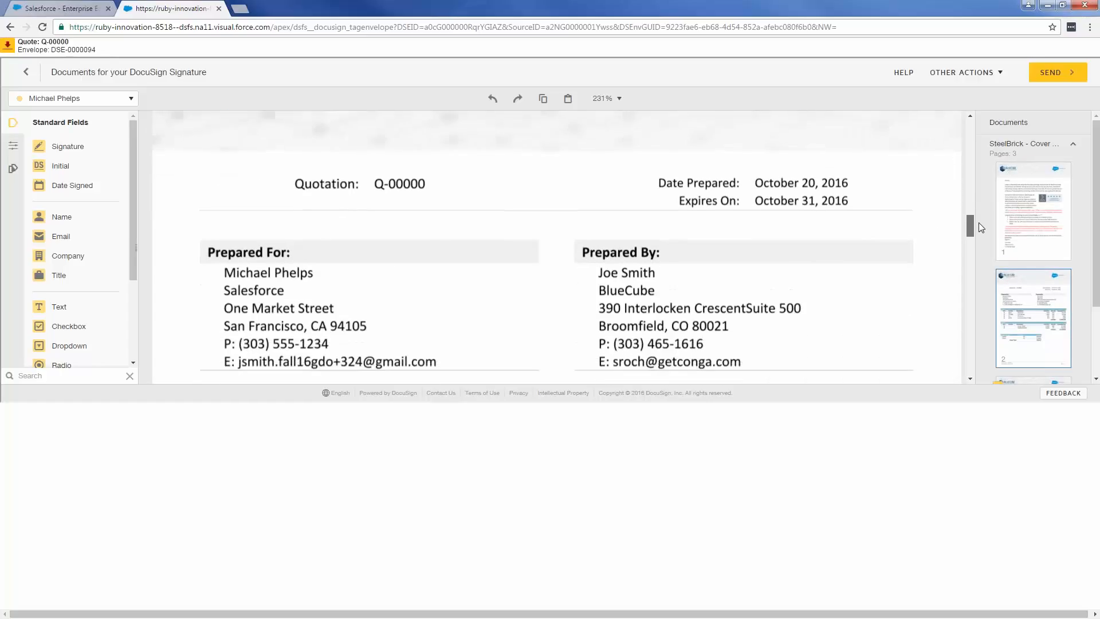
left_click_drag(979, 222, 970, 311)
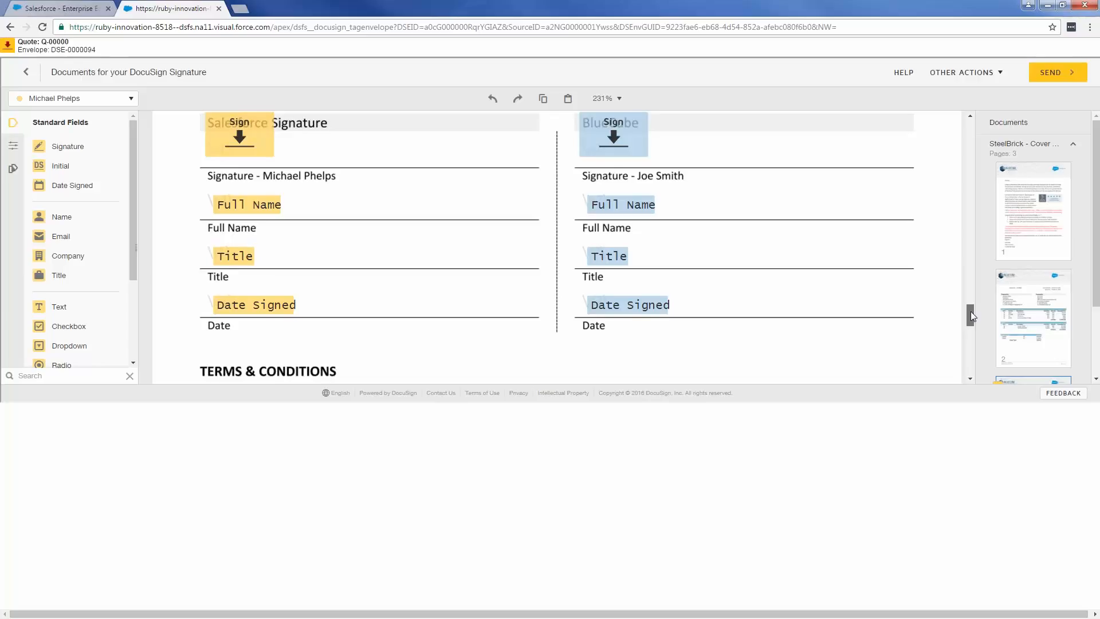
left_click_drag(970, 311, 970, 313)
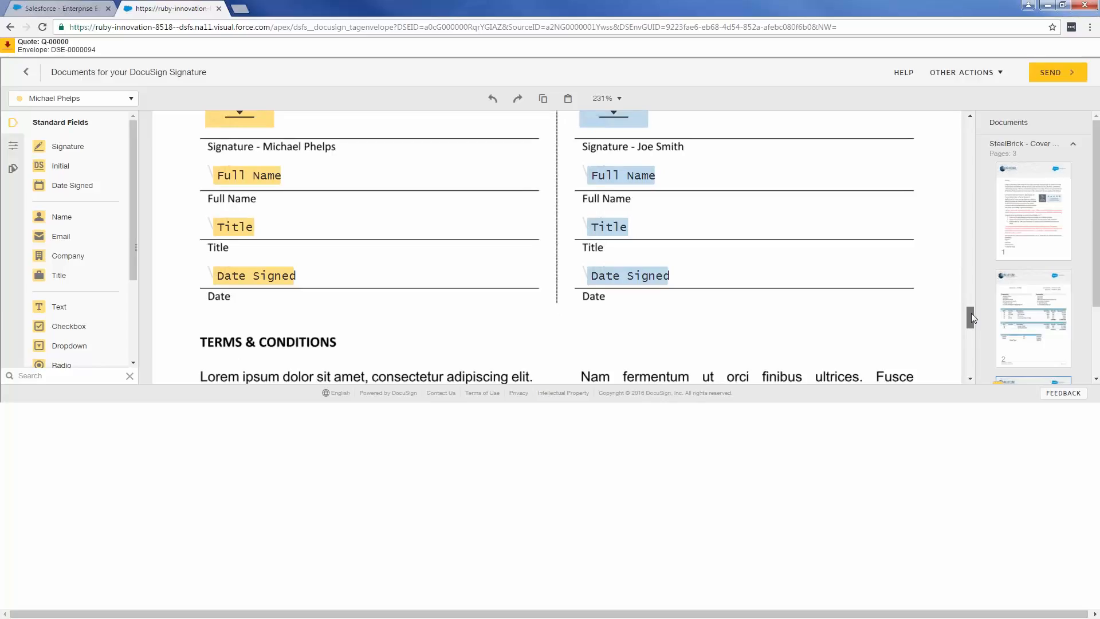
left_click_drag(972, 314, 952, 108)
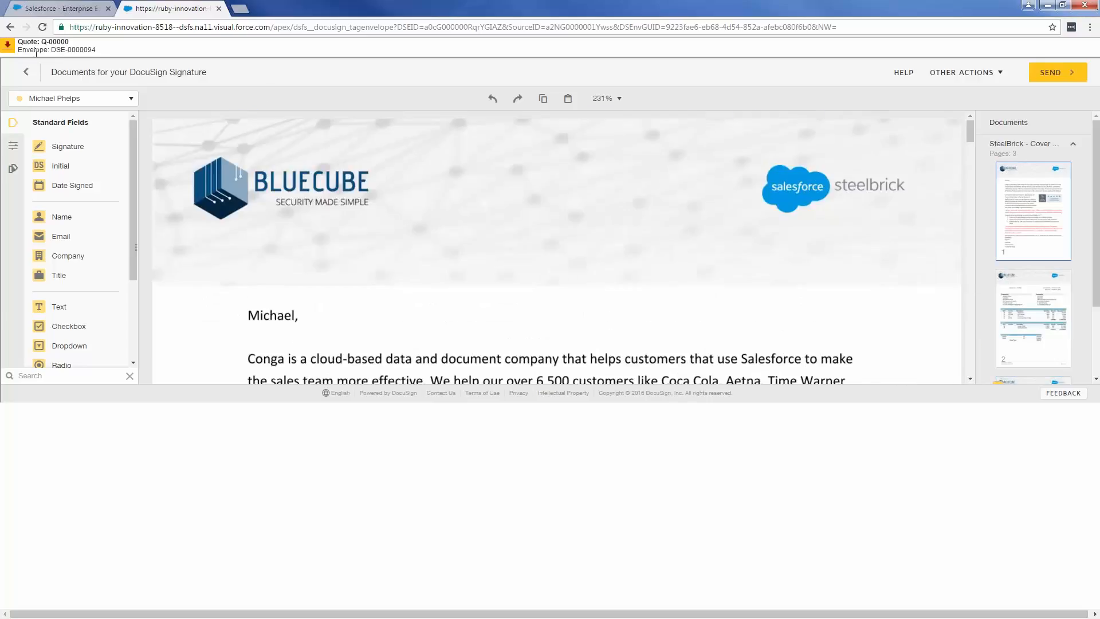
- Return to the main Salesforce page, show the contracts list and open contract 00000116 of Acme Widgets
left_click(60, 6)
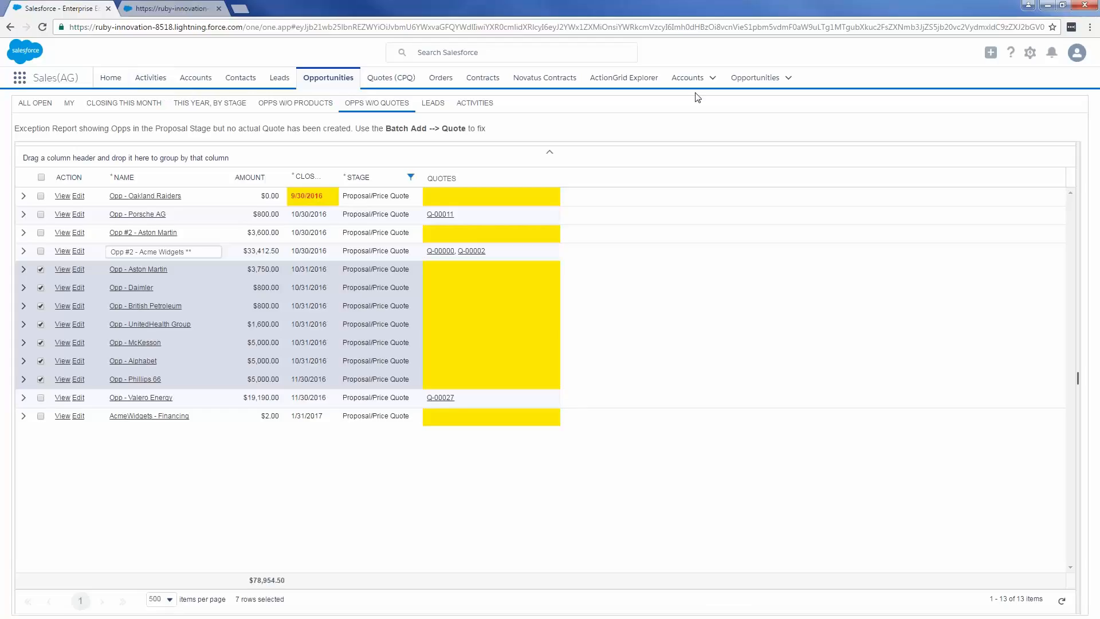
left_click(485, 78)
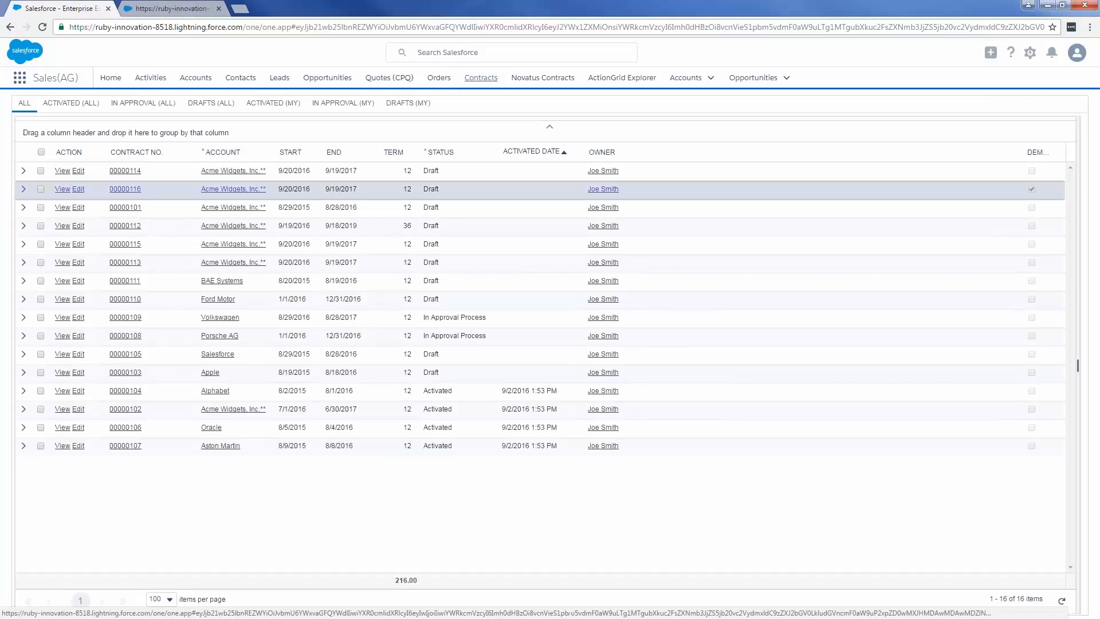
left_click(137, 190)
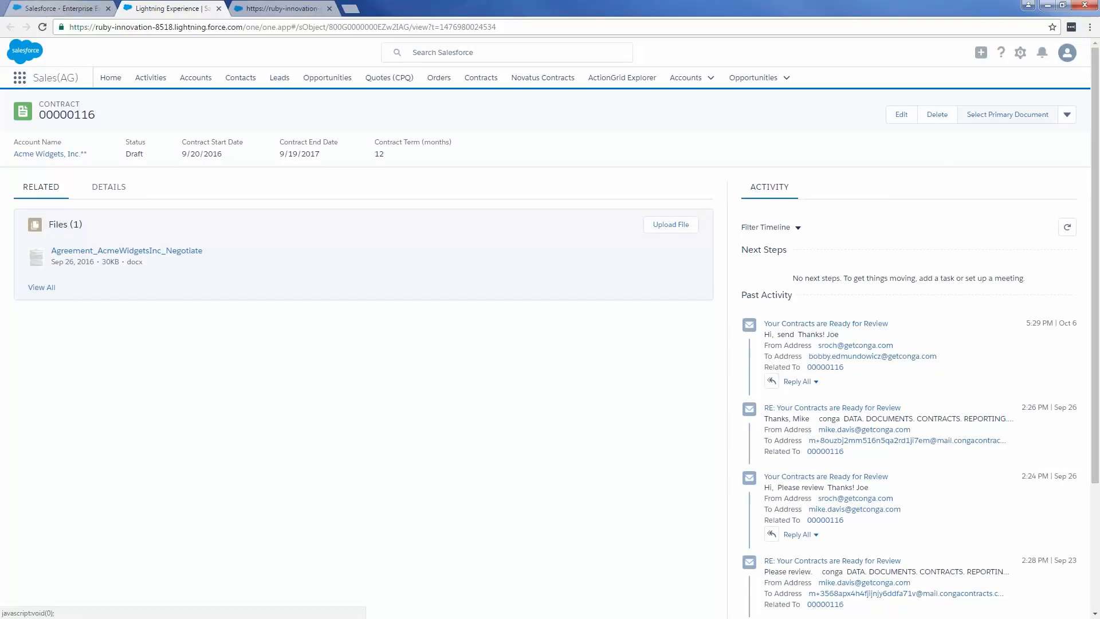
- Start a Send for Negotiation email for the contract and enter the recipient's email address
left_click(1067, 114)
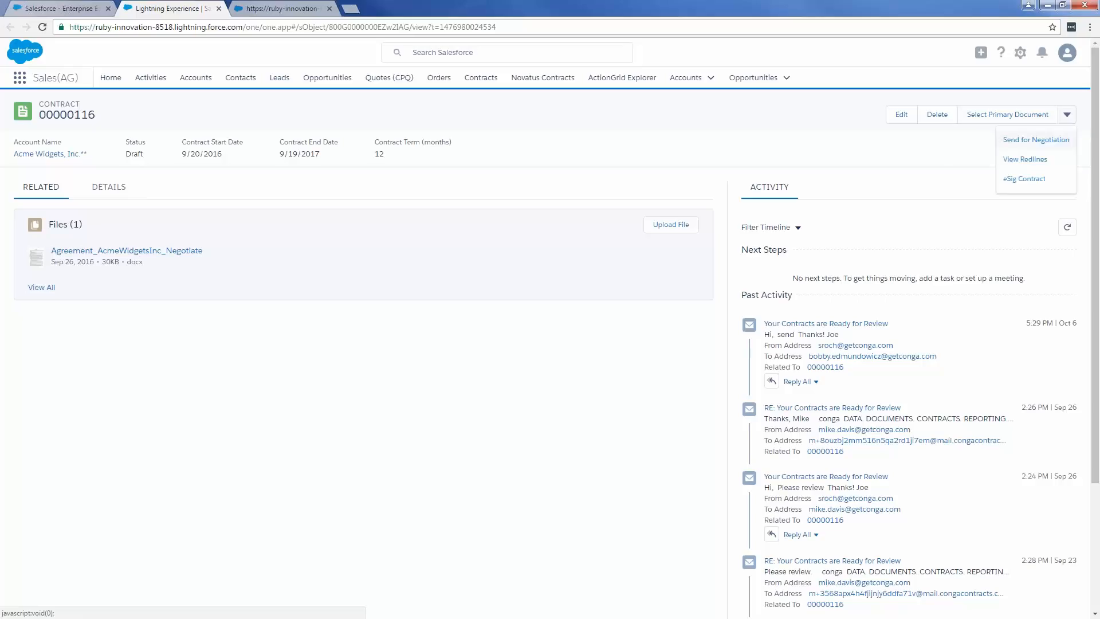
left_click(1036, 145)
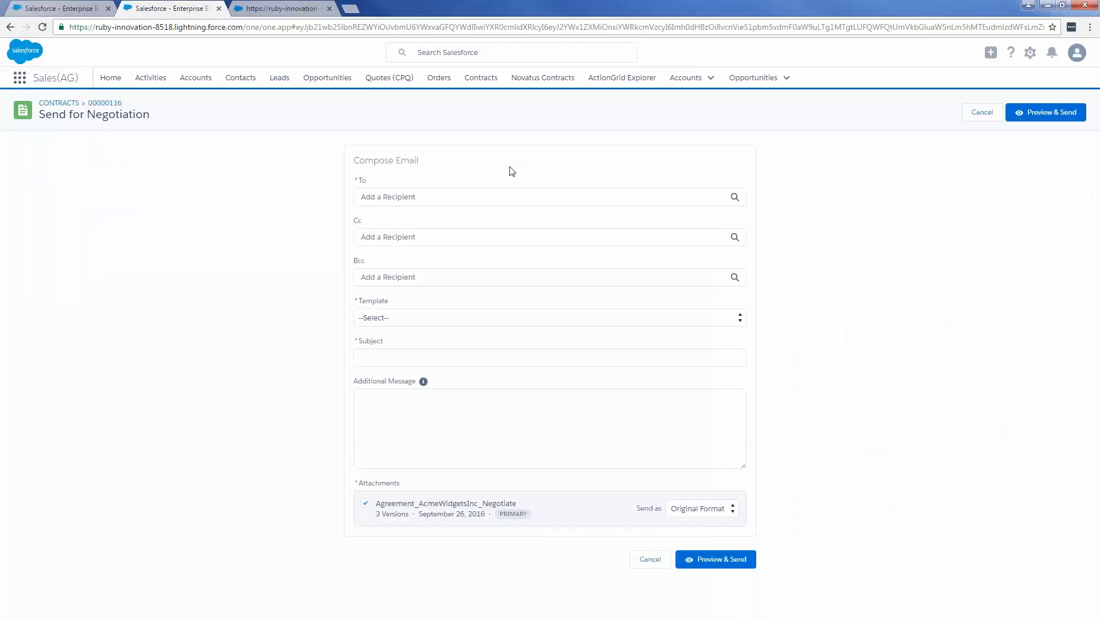
left_click(388, 197)
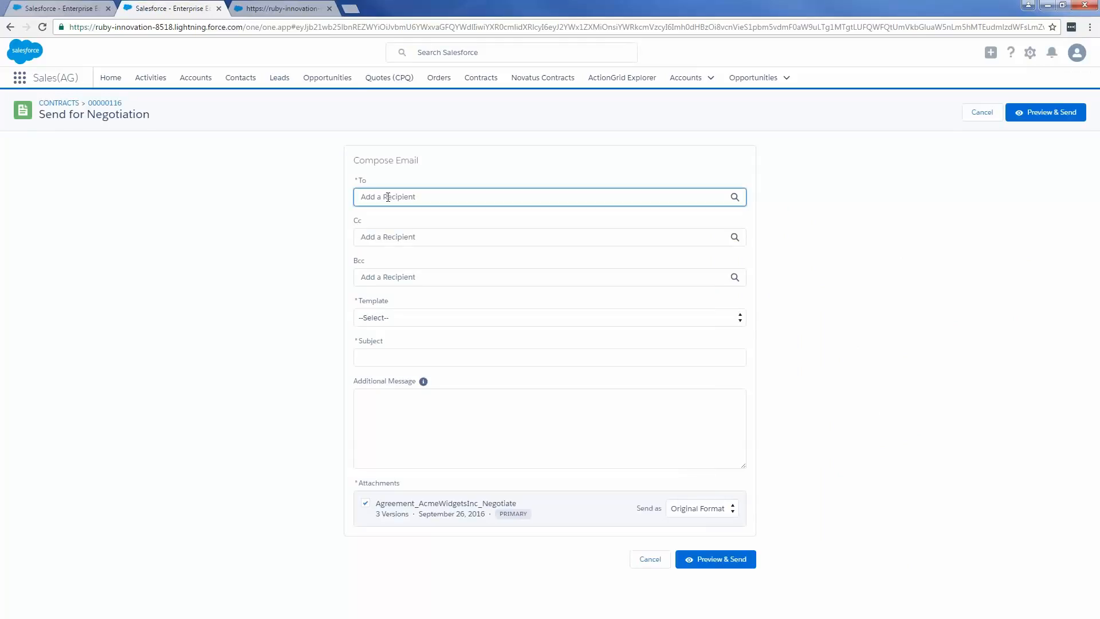
key("Return")
- Apply the CongaNegotiationTemplate to the email and add the additional message "Please review"
left_click(413, 335)
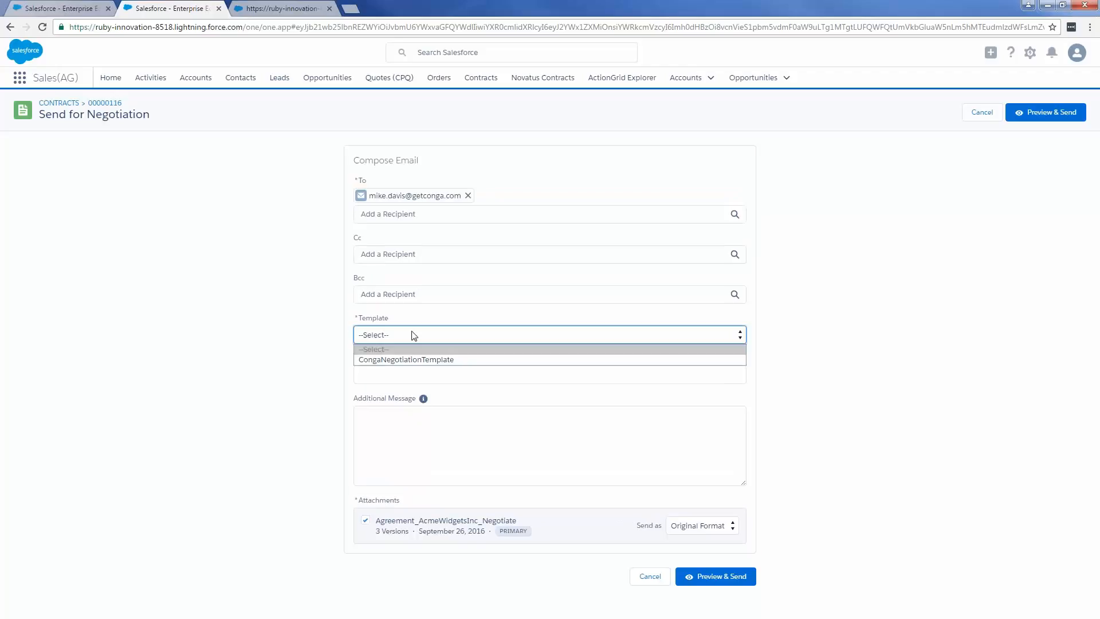
left_click(426, 360)
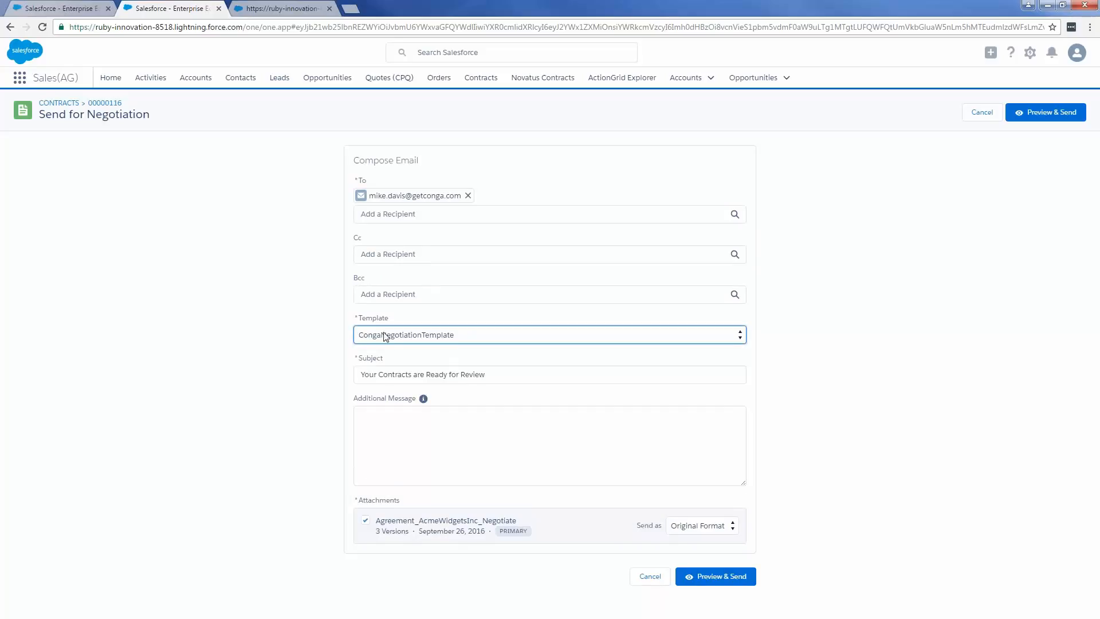
left_click(495, 425)
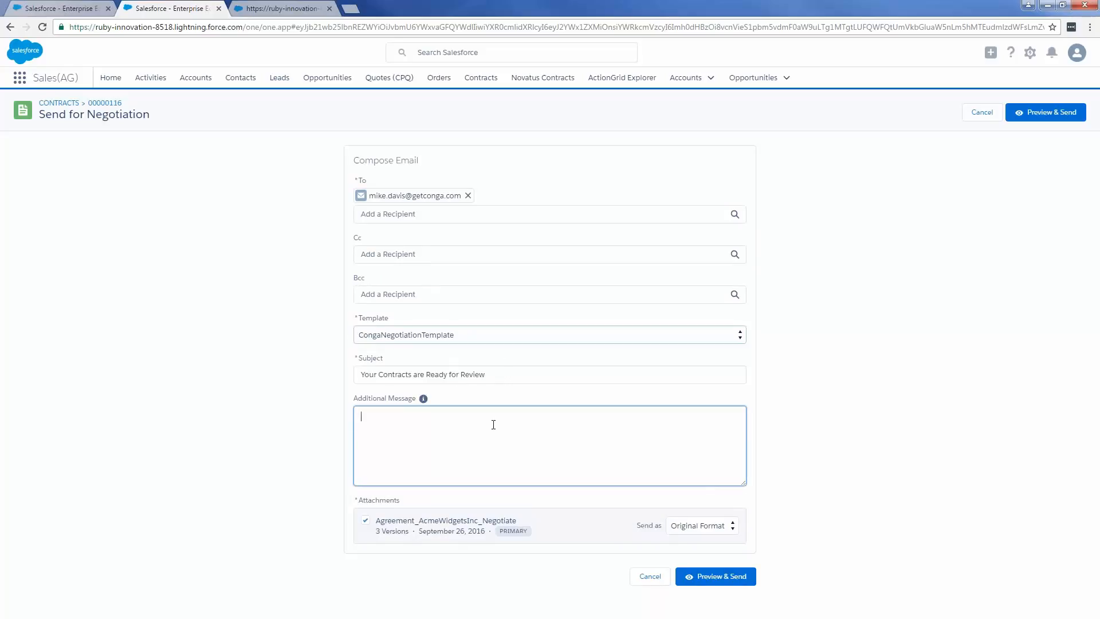
type("Ple")
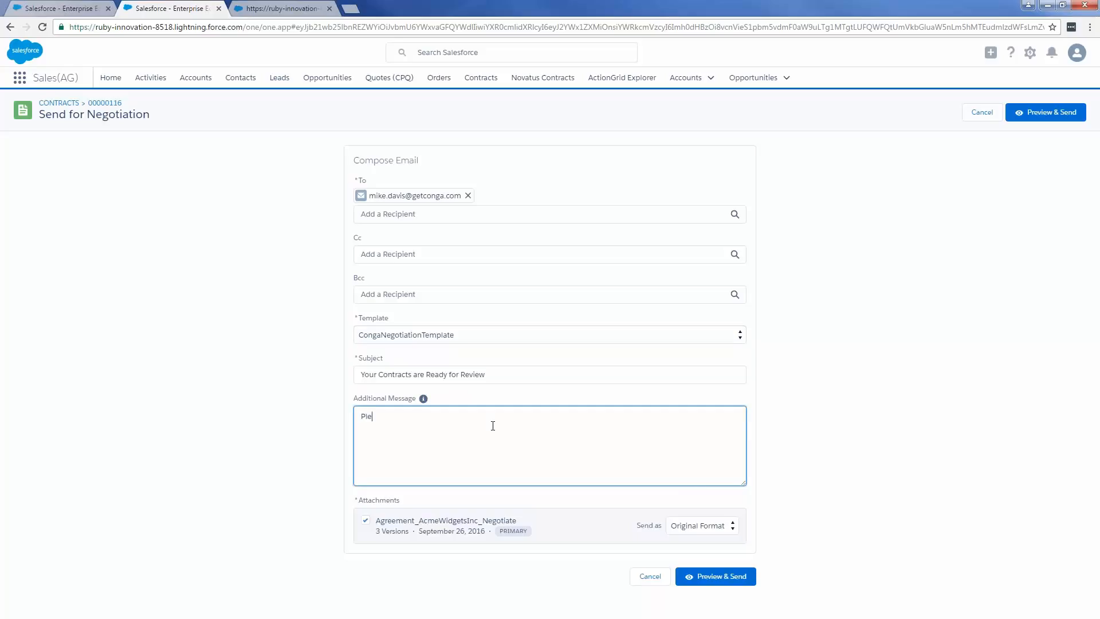
type("ase review")
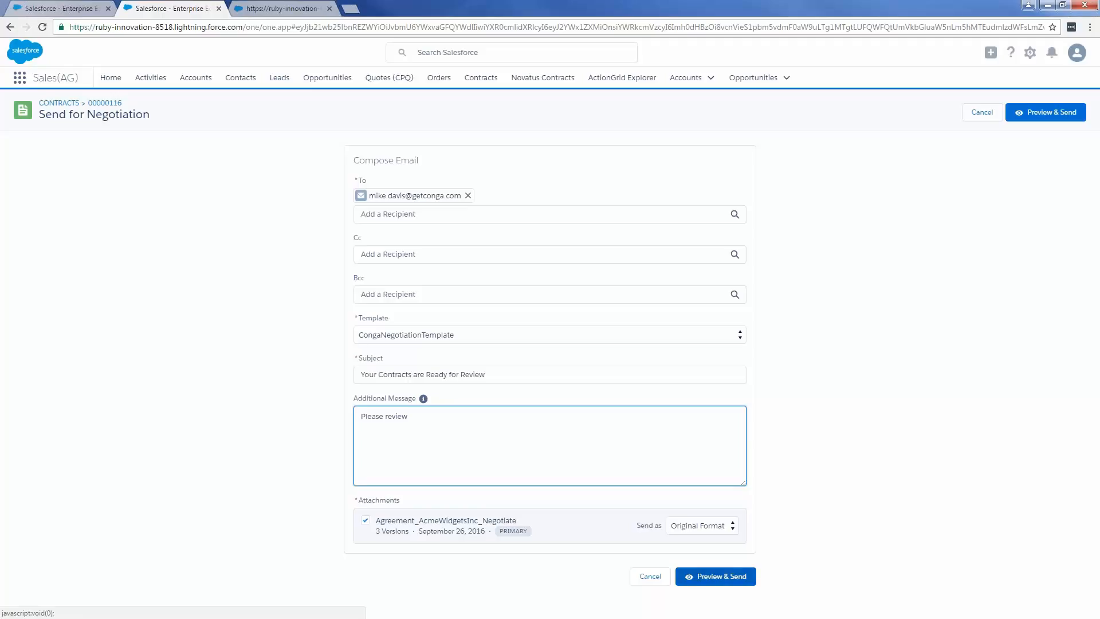
- Preview the negotiation email and try to send it, going back to the email form once before retrying
left_click(715, 576)
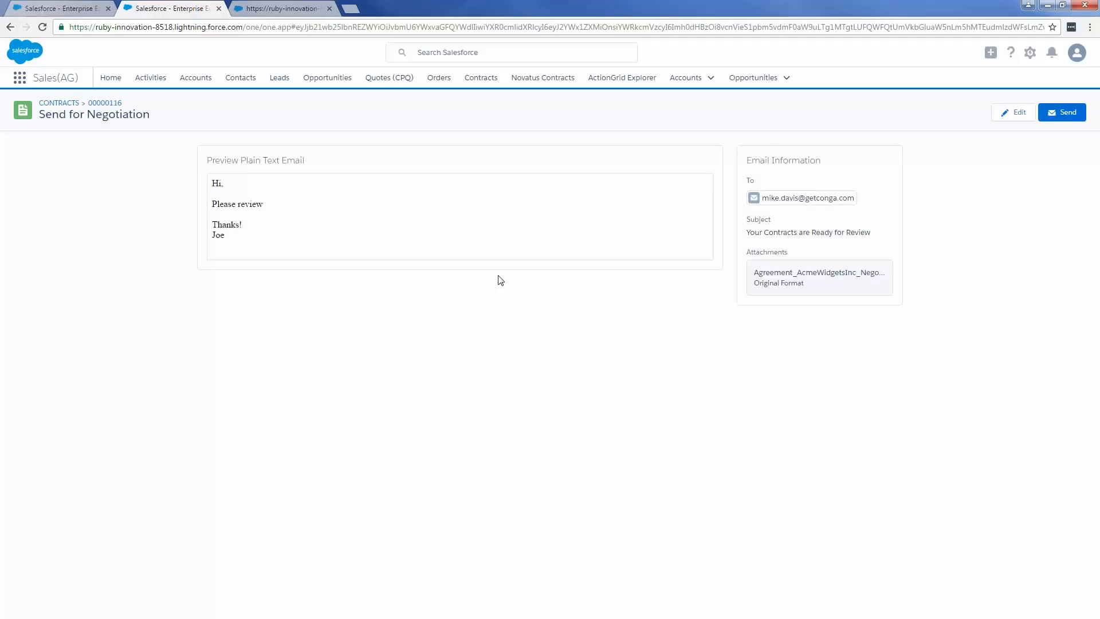
left_click(1056, 116)
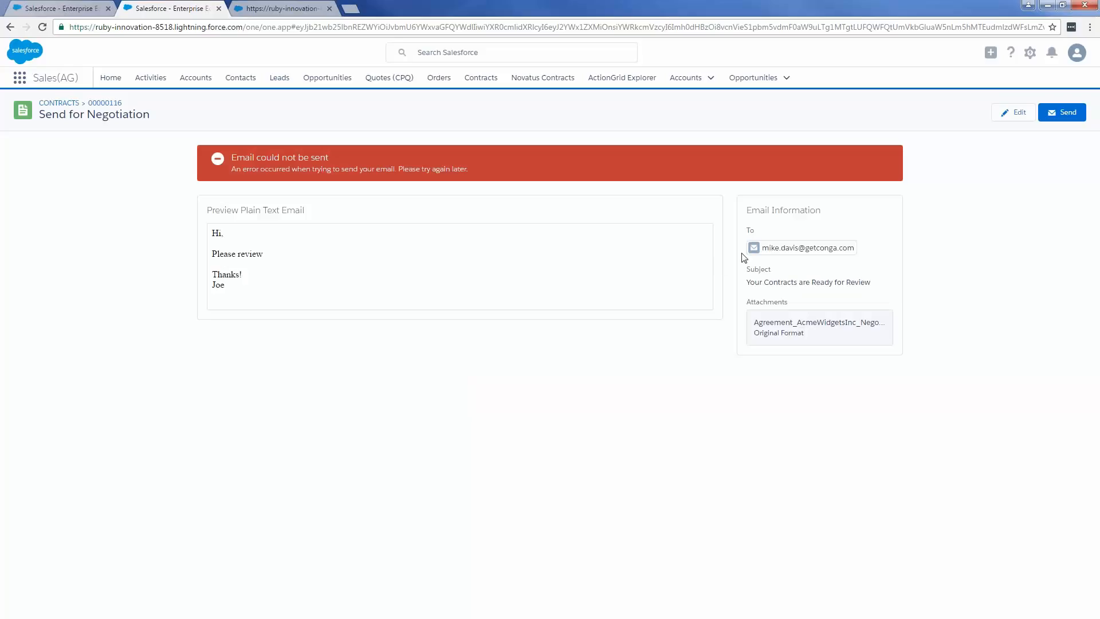
left_click(1060, 114)
left_click(1009, 113)
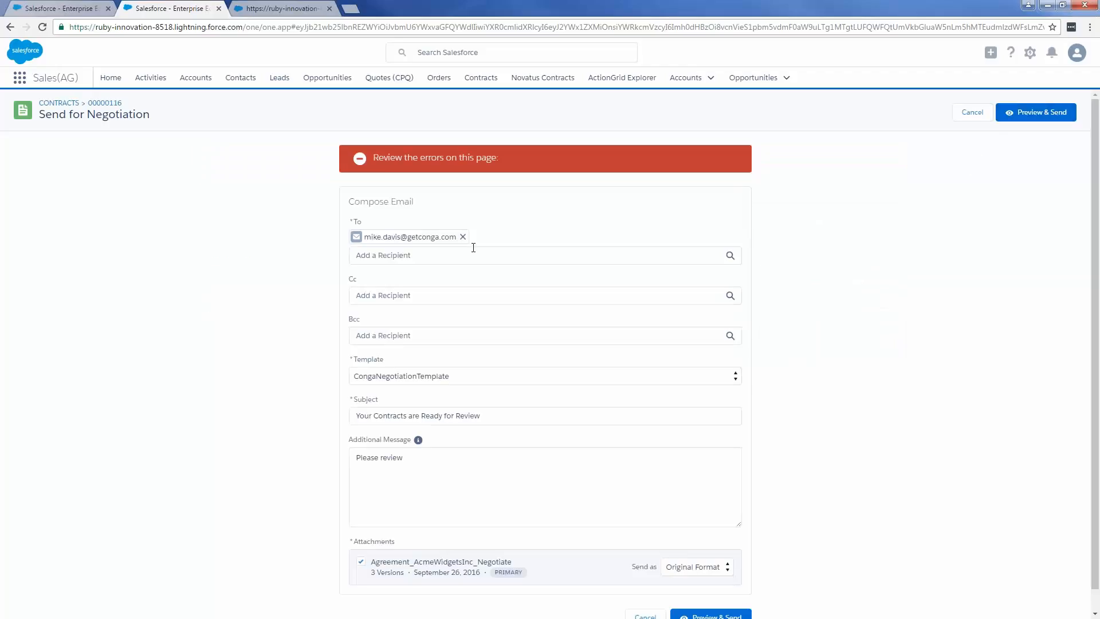
scroll(464, 369, "down", 1)
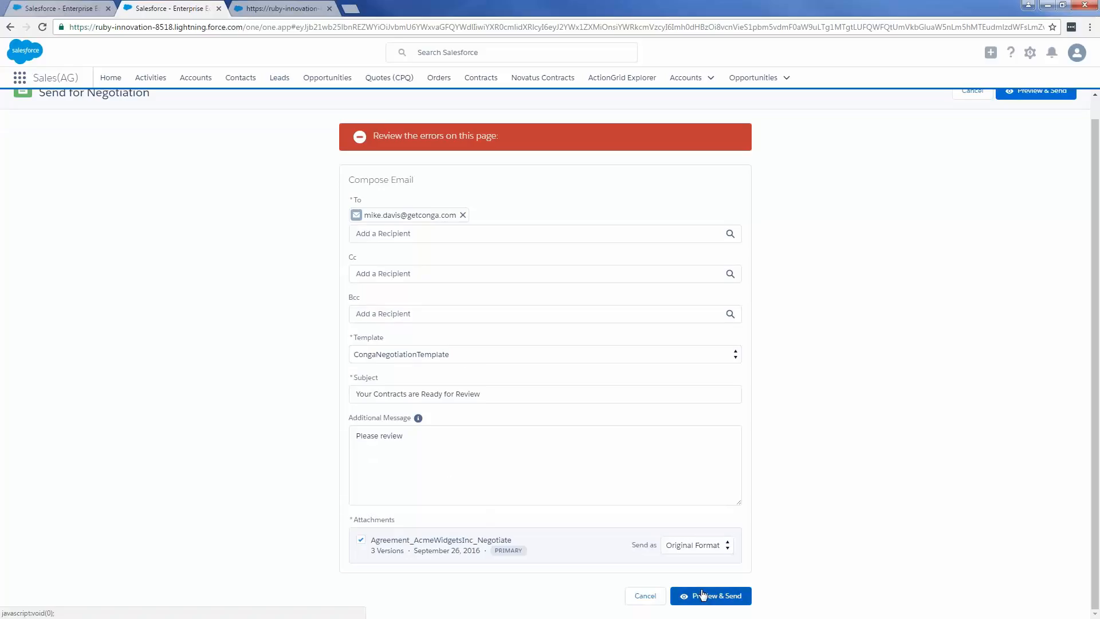
left_click(723, 599)
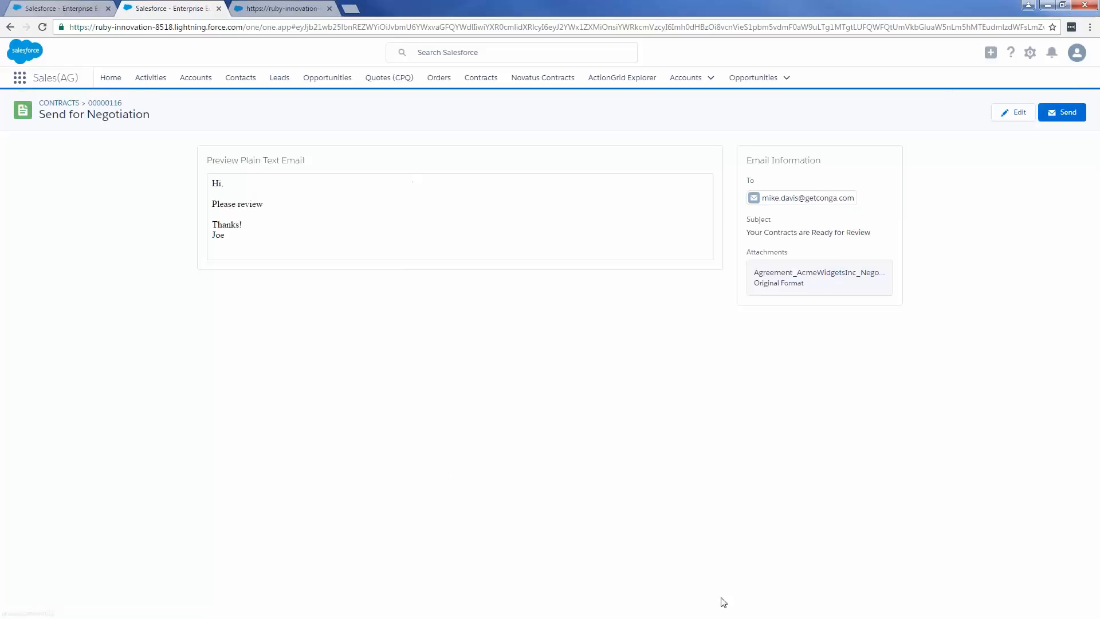
left_click(1063, 112)
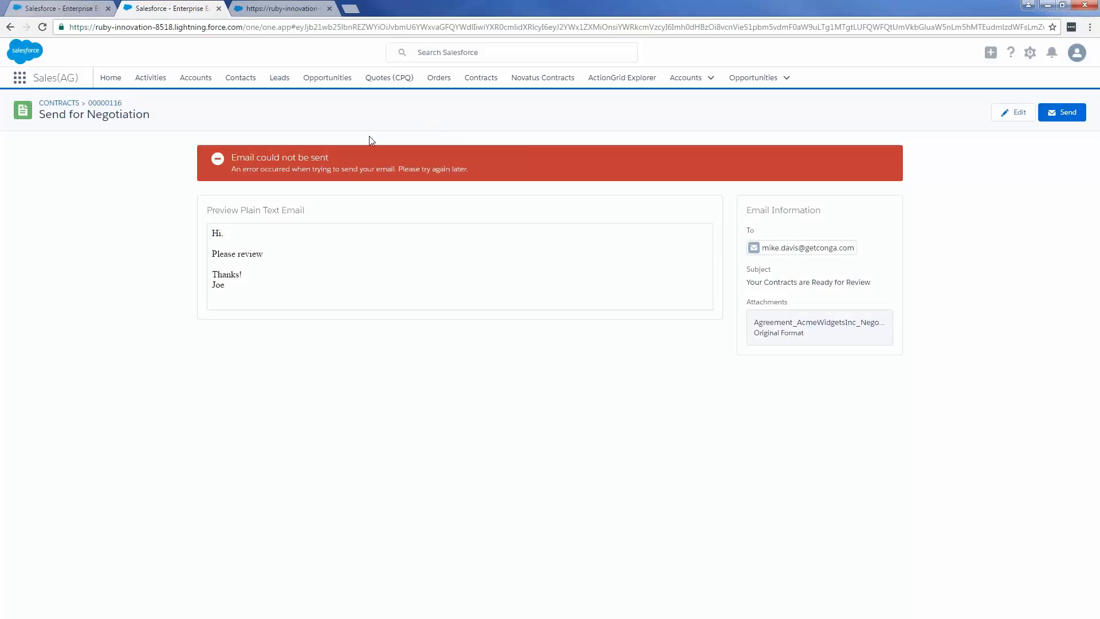
- Go back to the contract record, preview the Agreement_AcmeWidgetsInc_Negotiate file's first page and close the preview
left_click(115, 105)
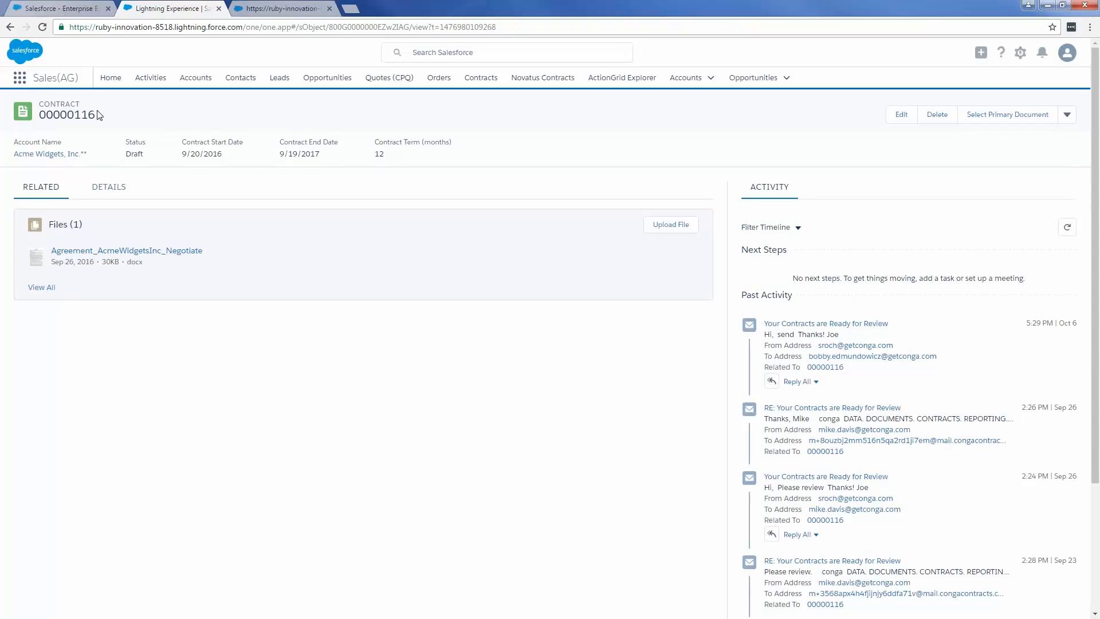
left_click(172, 251)
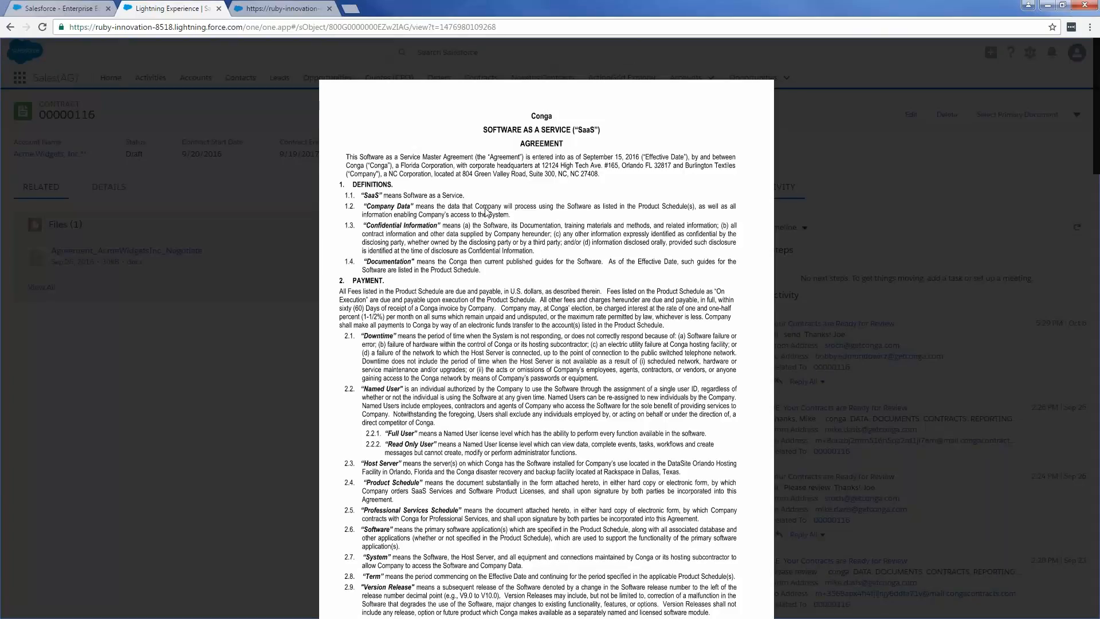
mouse_move(488, 181)
mouse_move(396, 236)
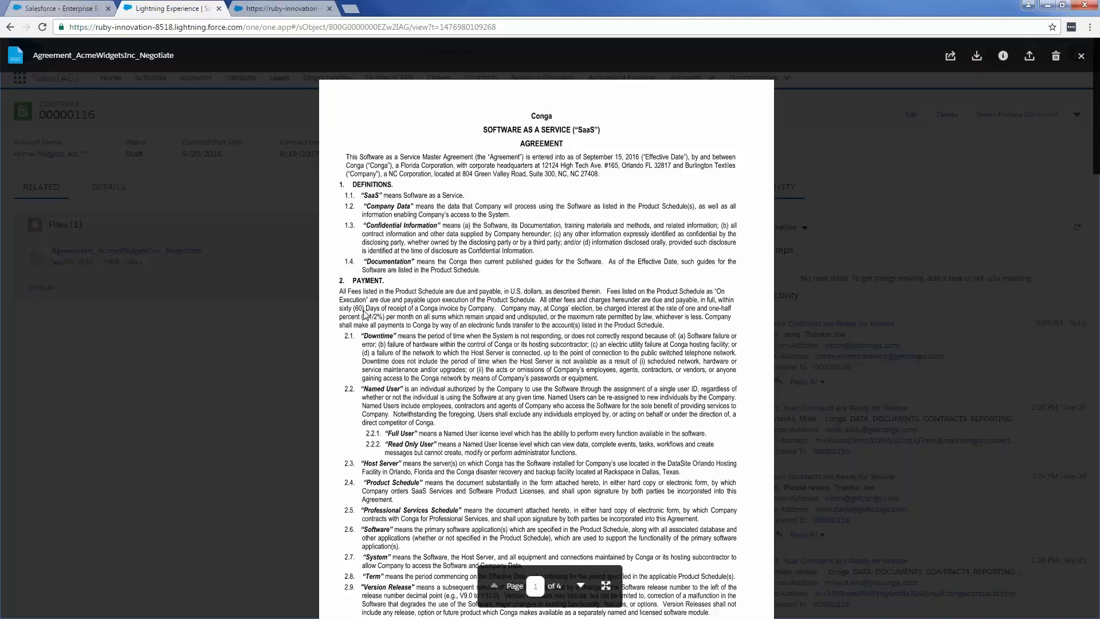
left_click(281, 339)
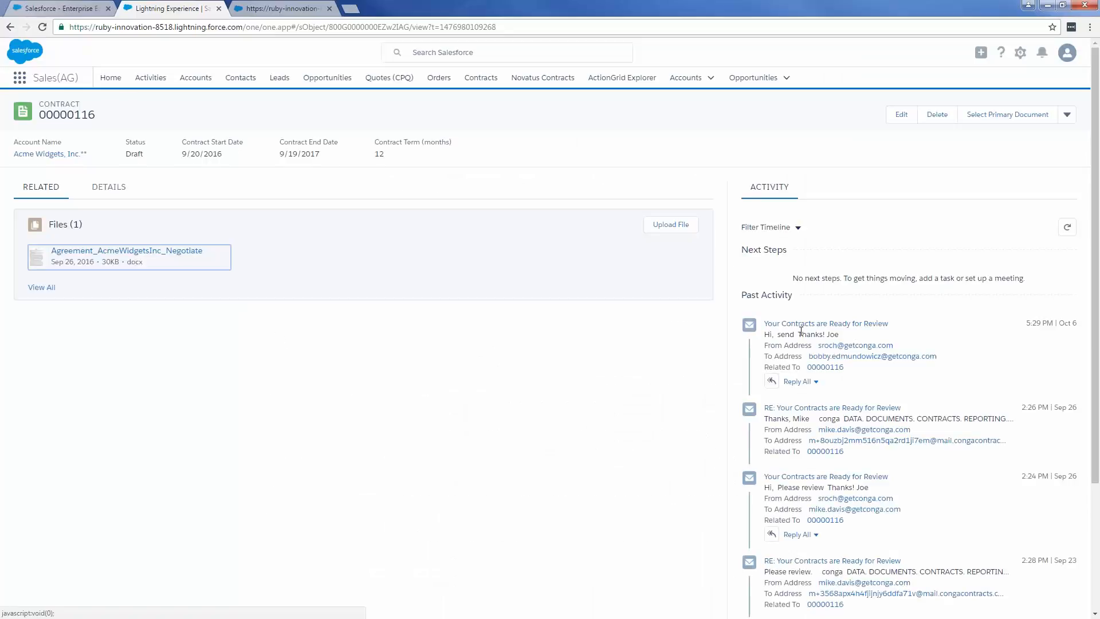
- Open the contract's View Redlines page, check the first version choice for Agreement_AcmeWidgetsInc_Negotiate and return to the contract record
left_click(1067, 115)
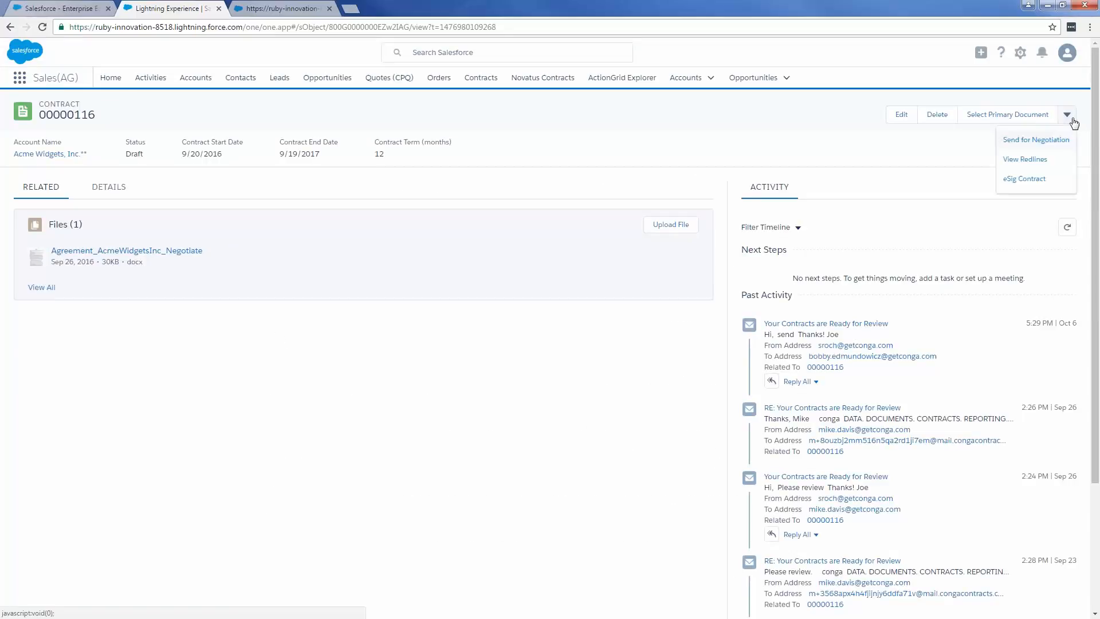
left_click(1025, 160)
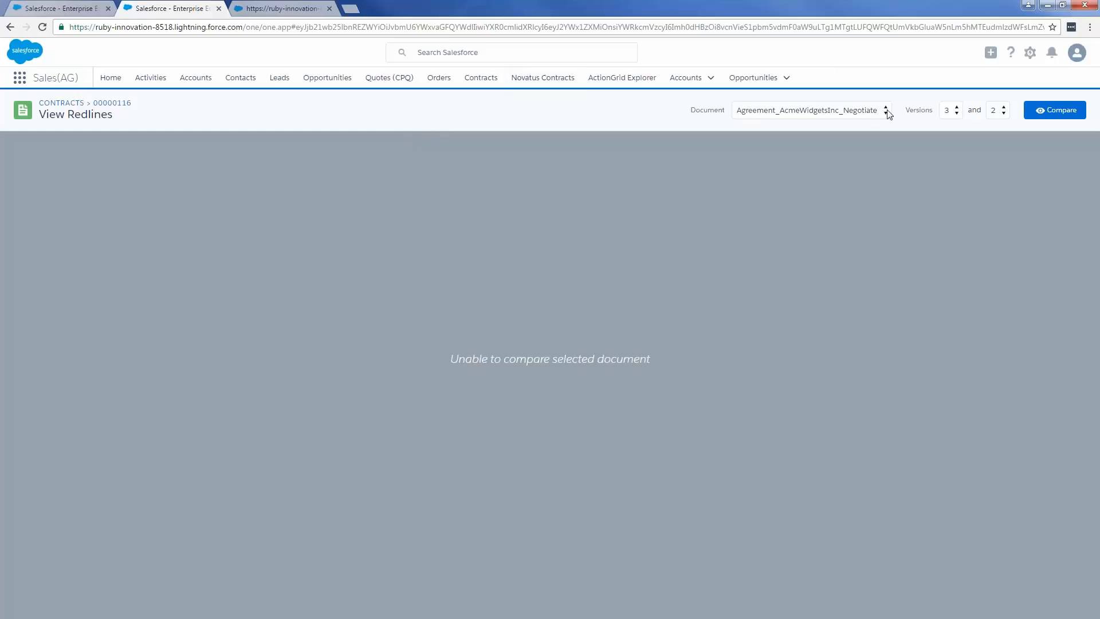
left_click(956, 109)
left_click(956, 112)
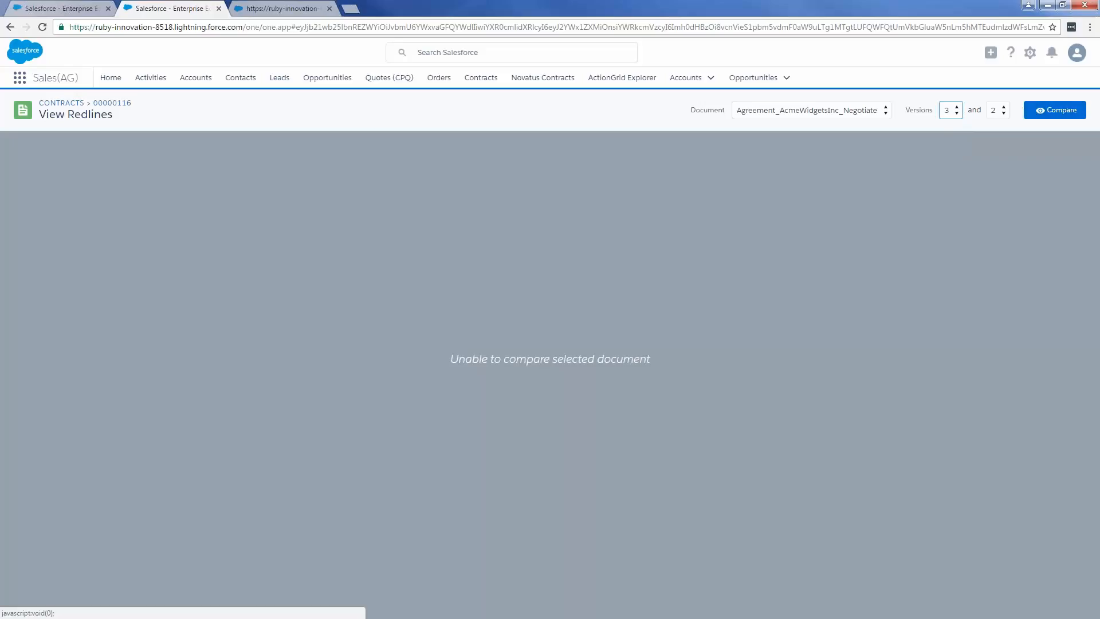
left_click(117, 103)
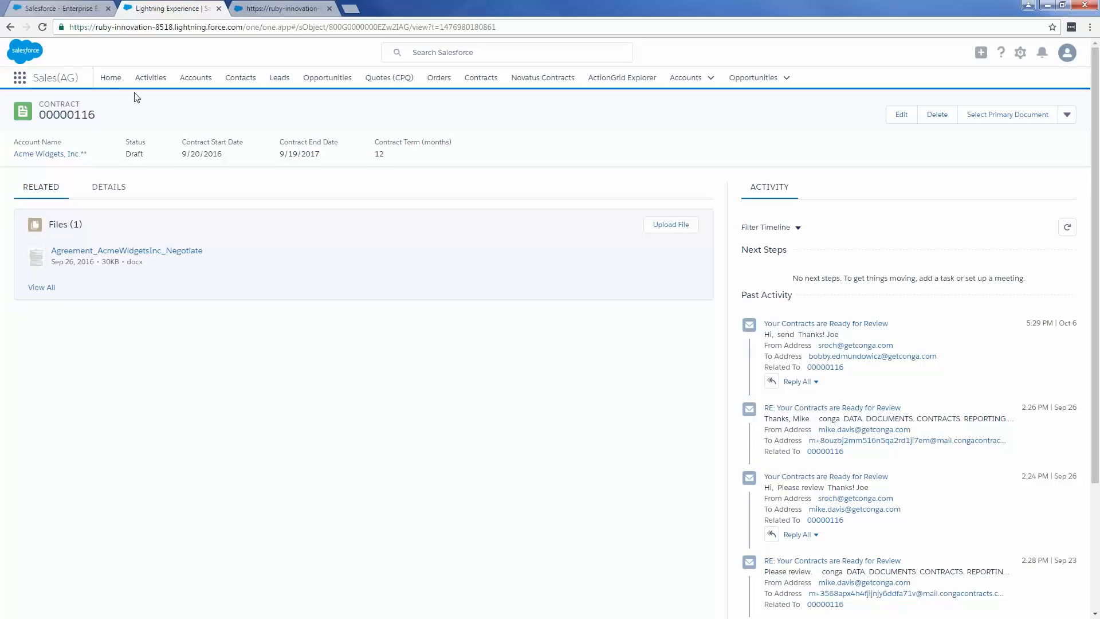
- From the Salesforce home page, start the Conga Performance Report and preview it using the Home - Performance Report - EXCEL template
left_click(114, 86)
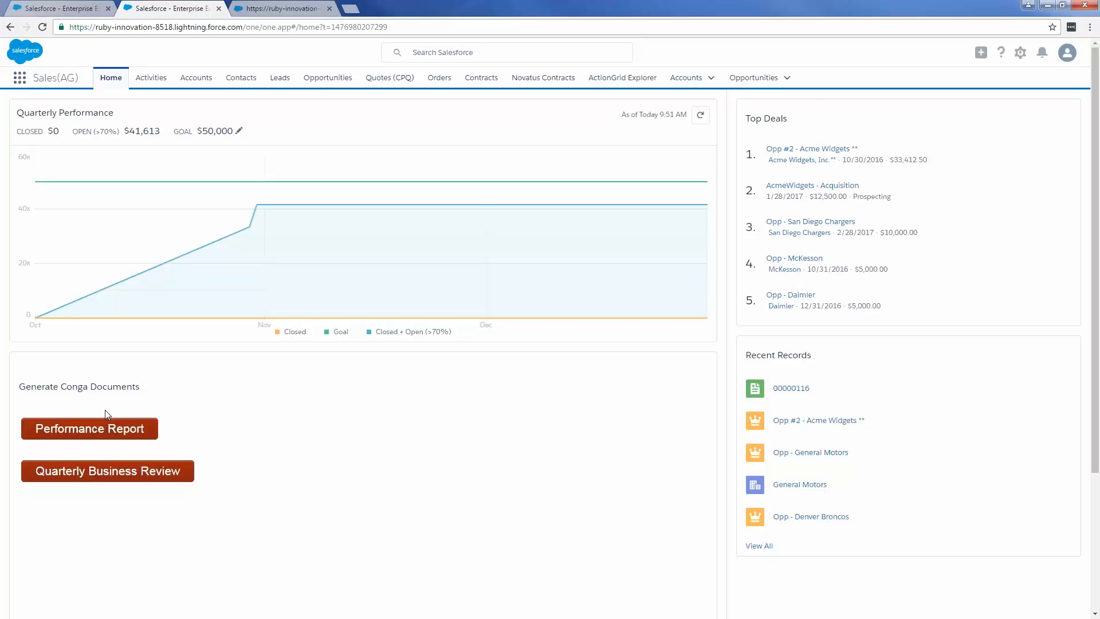
left_click(82, 428)
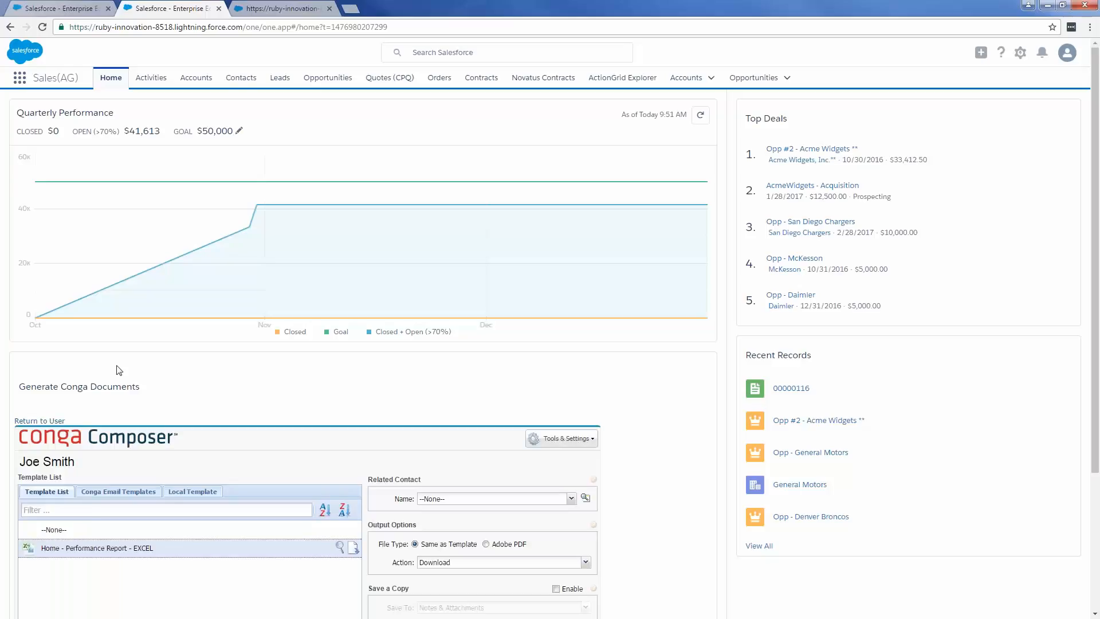
scroll(123, 372, "down", 2)
scroll(310, 397, "down", 1)
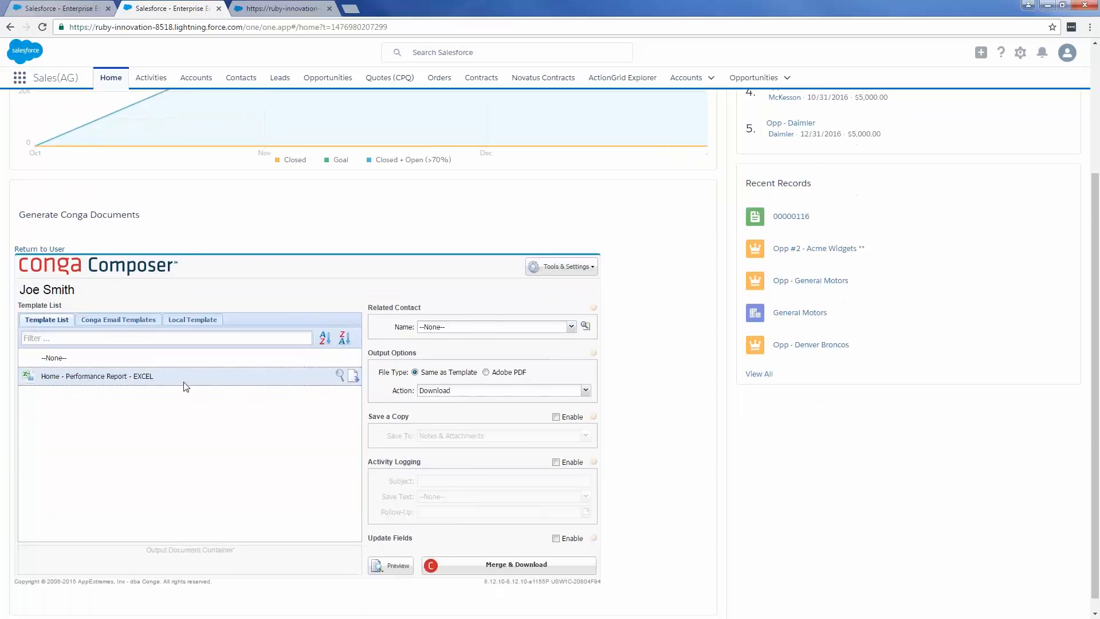
mouse_move(236, 386)
left_click(391, 565)
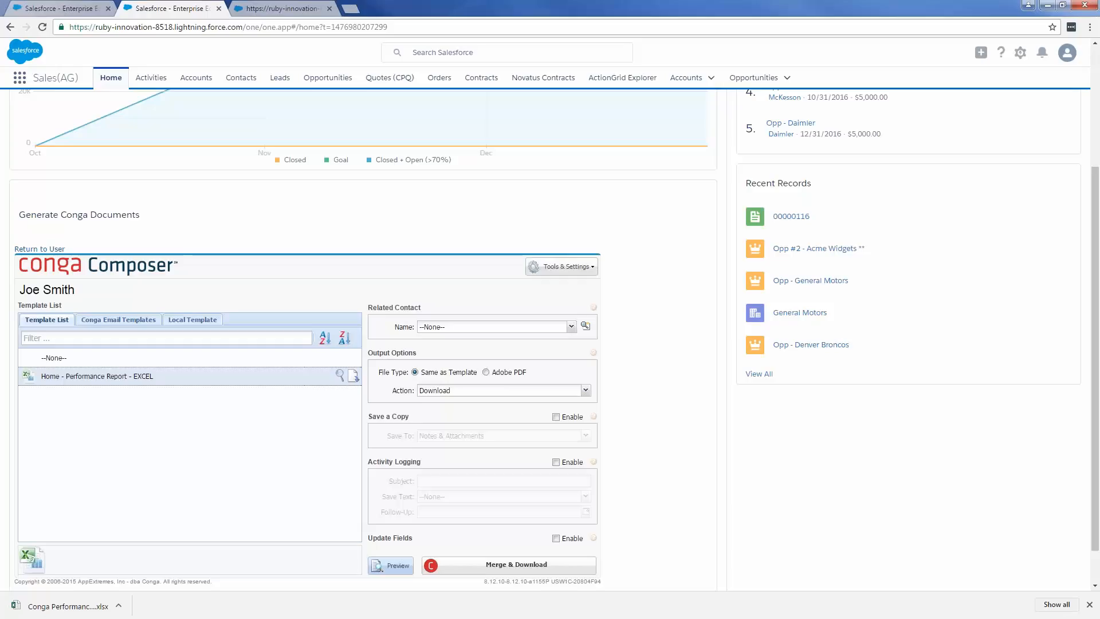
- Open the downloaded Conga Performance Report in Excel, maximize its window and enable editing
left_click(87, 612)
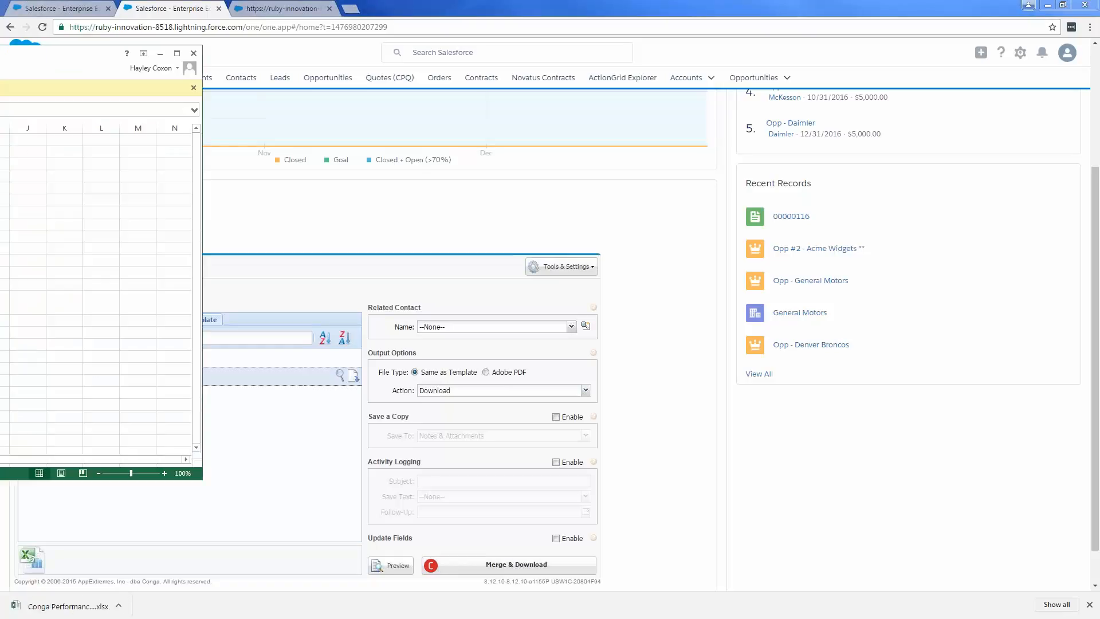
left_click_drag(343, 67, 576, 5)
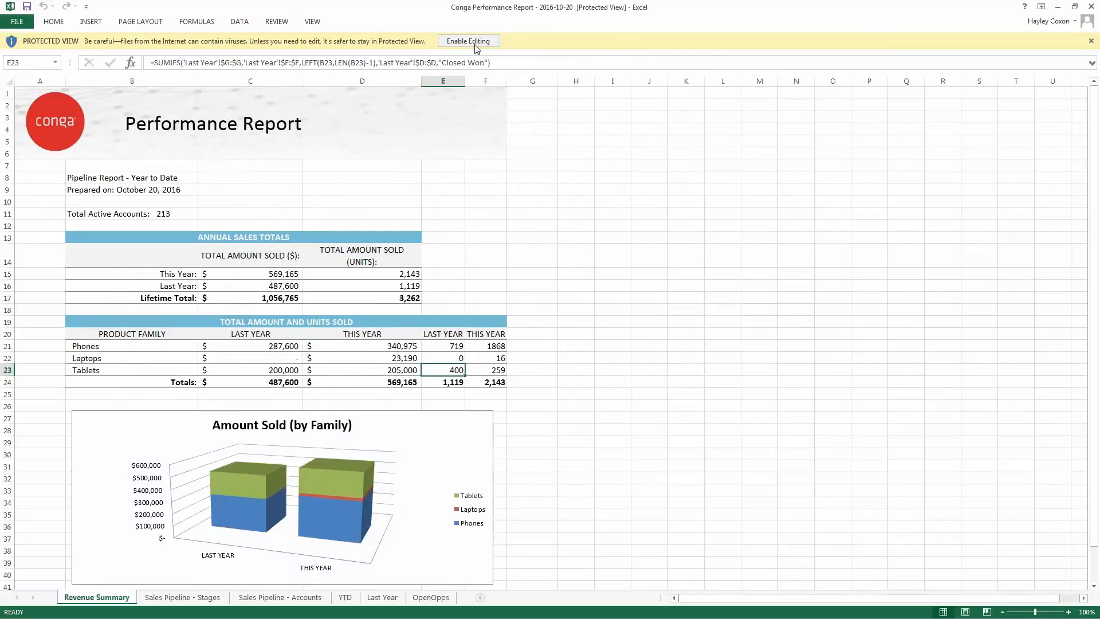
left_click(475, 46)
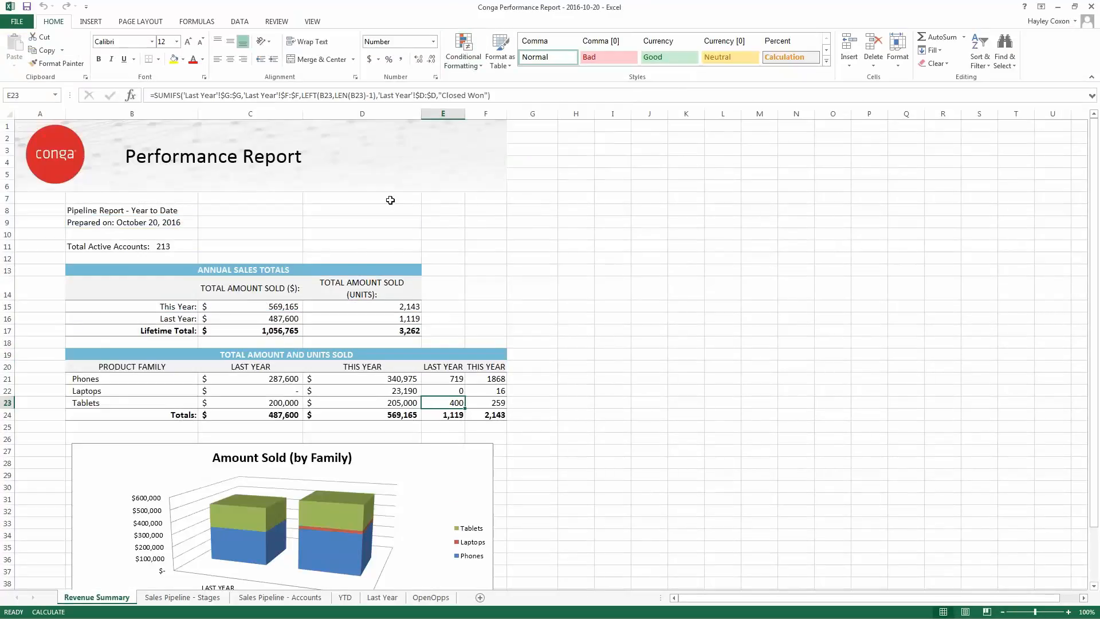
- Examine the annual sales totals, the units sold by product family and the Amount Sold chart on the Revenue Summary sheet
left_click(238, 233)
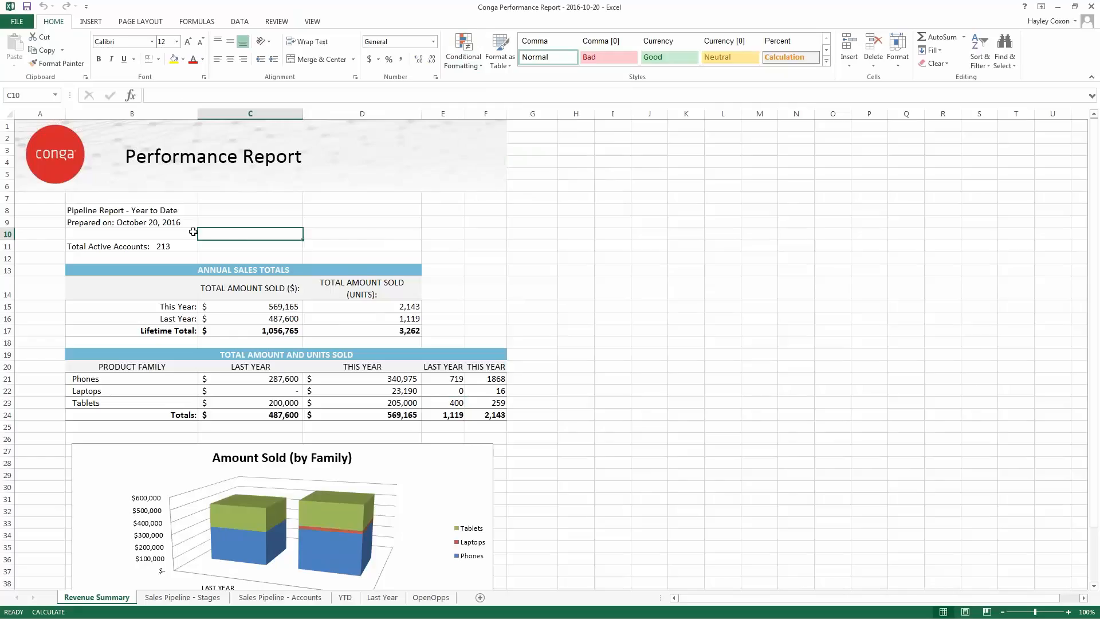
scroll(213, 227, "down", 1)
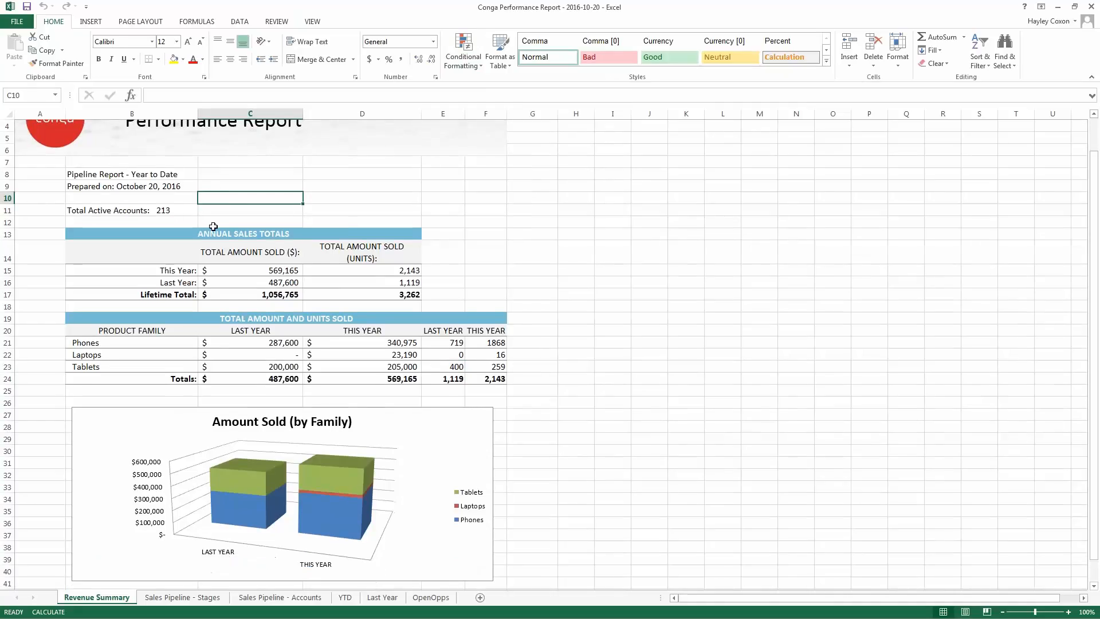
scroll(213, 226, "down", 1)
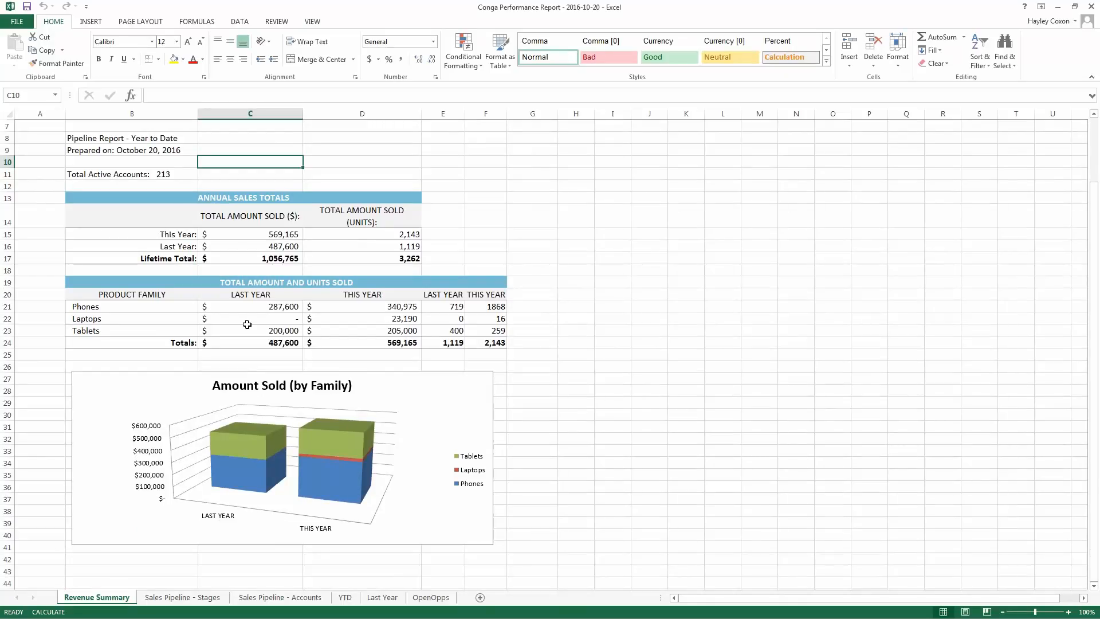
scroll(212, 351, "down", 1)
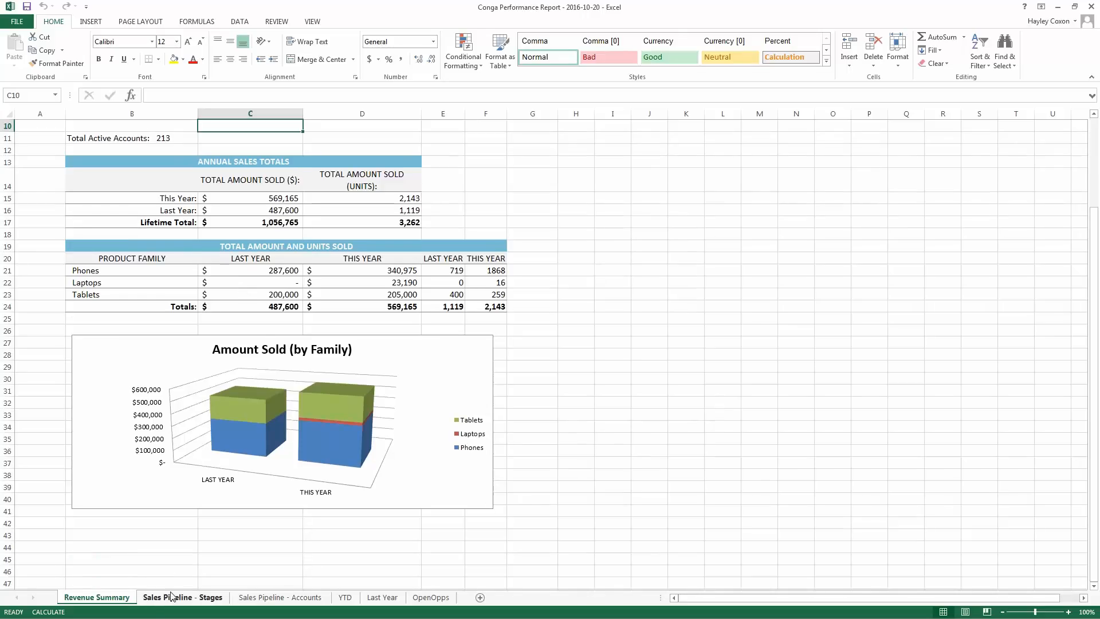
- Look through the Sales Pipeline - Stages, Sales Pipeline - Accounts, YTD, Last Year and OpenOpps sheets, then return to the top of Revenue Summary
left_click(174, 598)
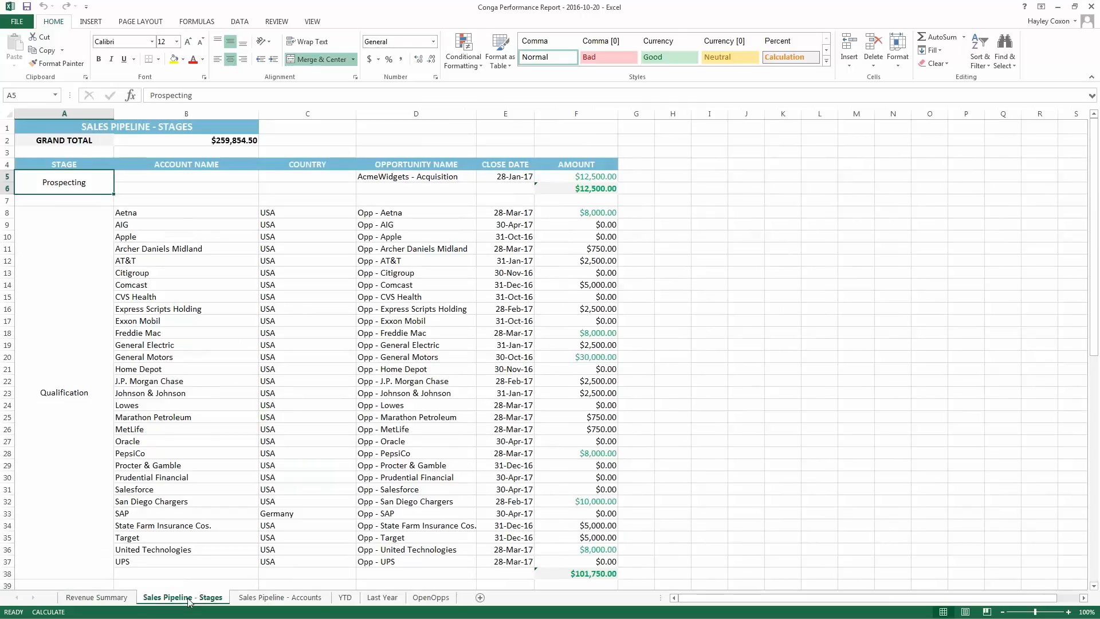
left_click(255, 599)
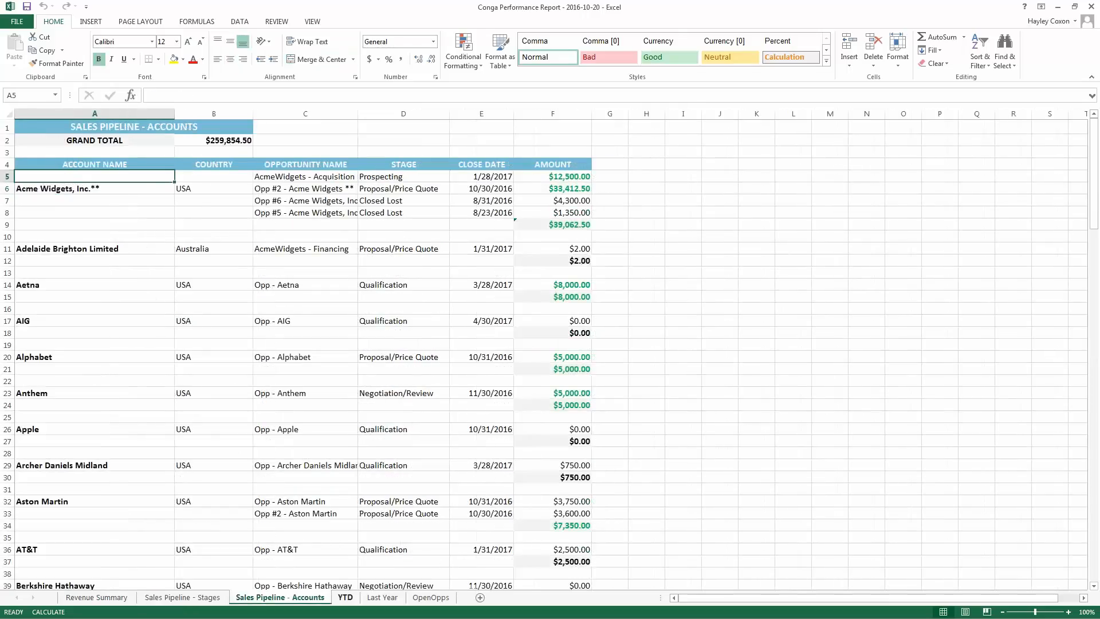
left_click(346, 597)
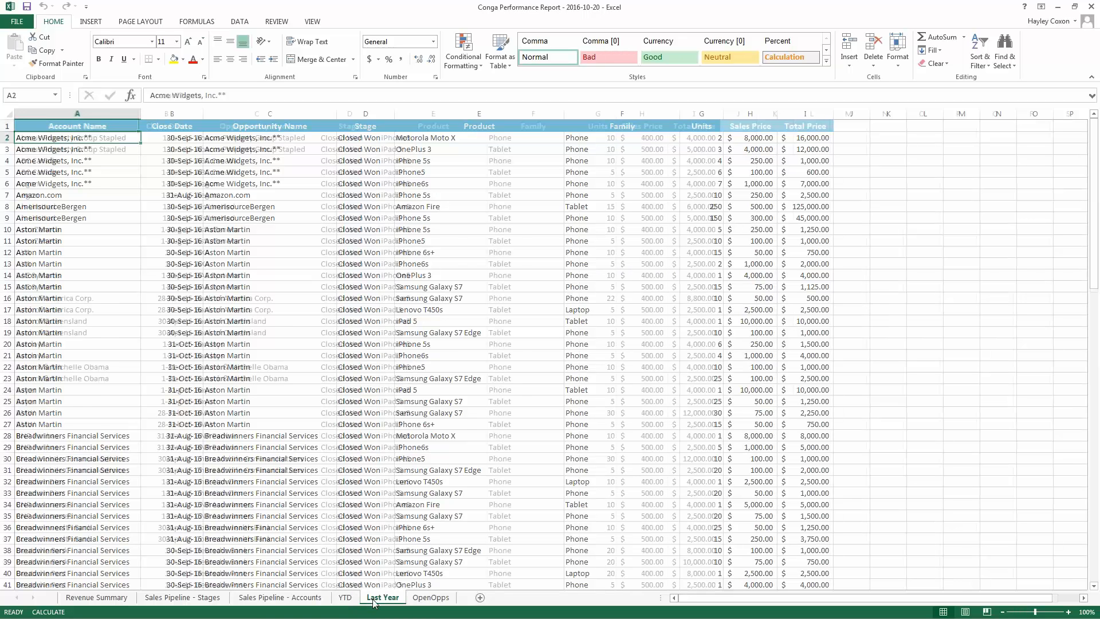
left_click(375, 598)
left_click(430, 597)
left_click(107, 598)
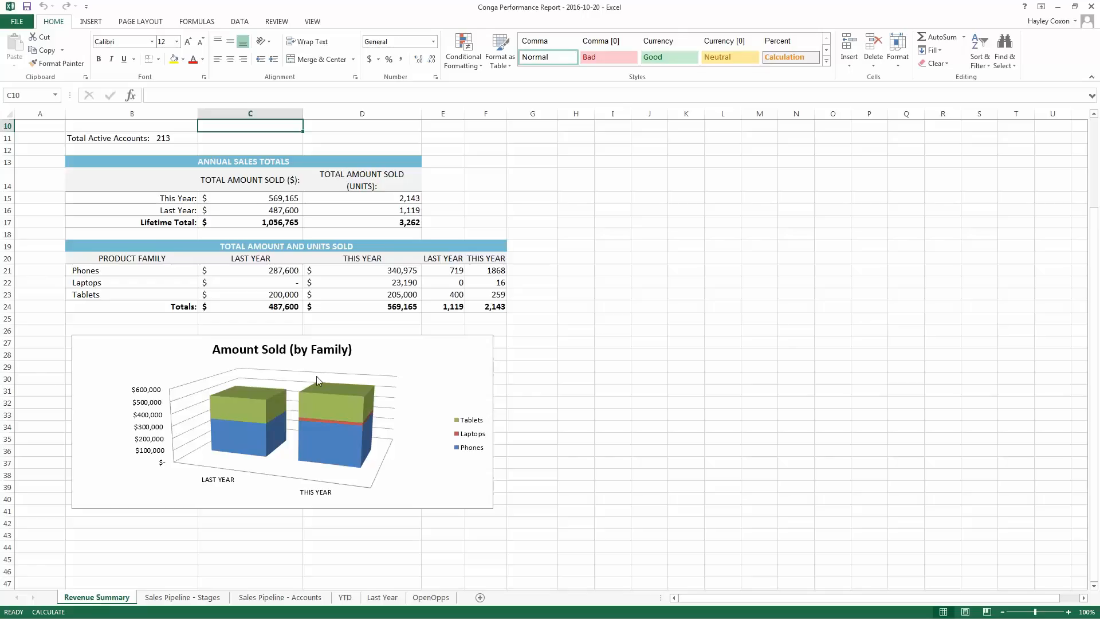
scroll(321, 375, "up", 3)
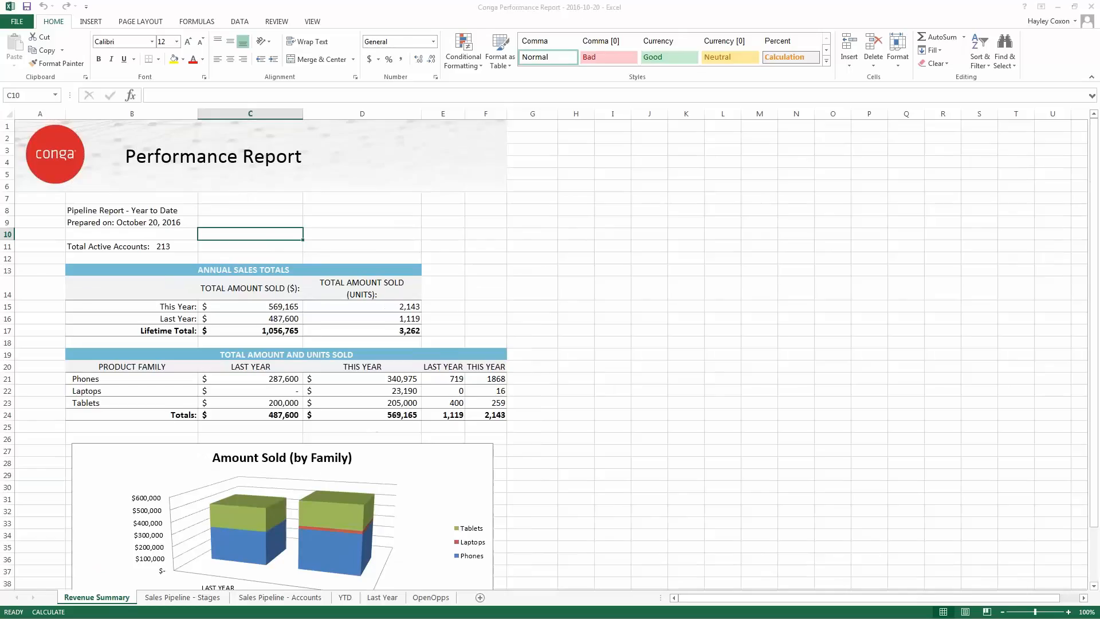